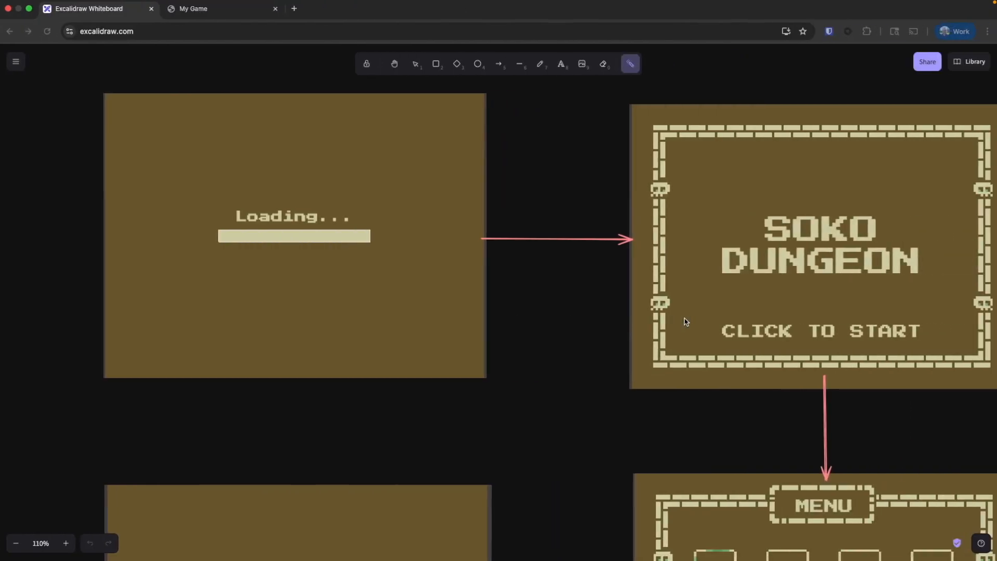
Step: Examine the text used across the loading, title, menu and level screens in the game flow diagram
{"action": "mouse_move", "coordinate": [241, 220]}
{"action": "left_mouse_down"}
{"action": "mouse_move", "coordinate": [225, 227]}
{"action": "mouse_move", "coordinate": [401, 229]}
{"action": "mouse_move", "coordinate": [283, 261]}
{"action": "mouse_move", "coordinate": [612, 256]}
{"action": "mouse_move", "coordinate": [779, 269]}
{"action": "left_mouse_up"}
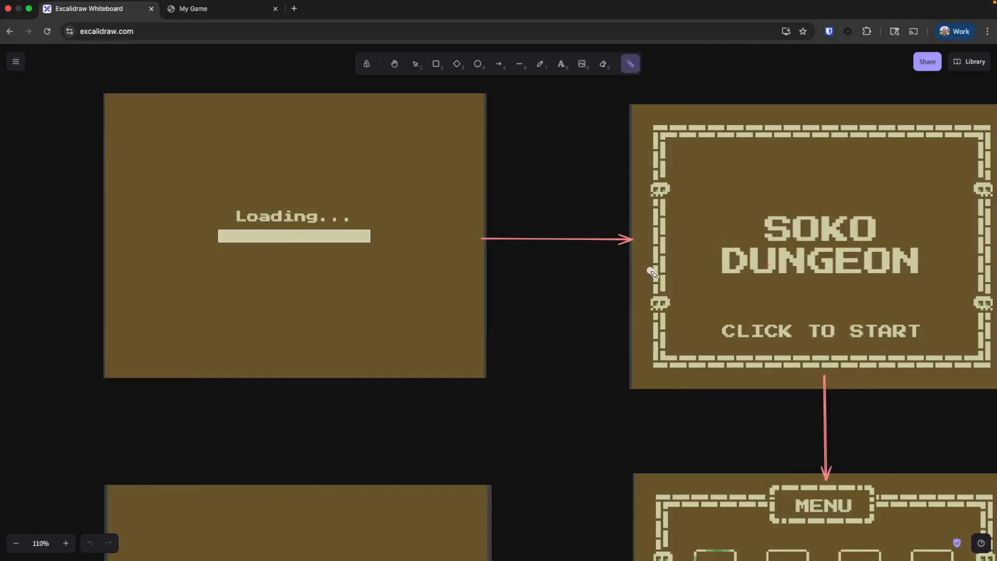
{"action": "left_click_drag", "start_coordinate": [239, 230], "coordinate": [350, 231]}
{"action": "left_click_drag", "start_coordinate": [714, 277], "coordinate": [899, 281]}
{"action": "left_click_drag", "start_coordinate": [745, 345], "coordinate": [900, 343]}
{"action": "mouse_move", "coordinate": [237, 225]}
{"action": "left_mouse_down"}
{"action": "mouse_move", "coordinate": [363, 232]}
{"action": "mouse_move", "coordinate": [325, 212]}
{"action": "mouse_move", "coordinate": [337, 216]}
{"action": "left_mouse_up"}
{"action": "scroll", "coordinate": [508, 269], "scroll_direction": "down", "scroll_amount": 5}
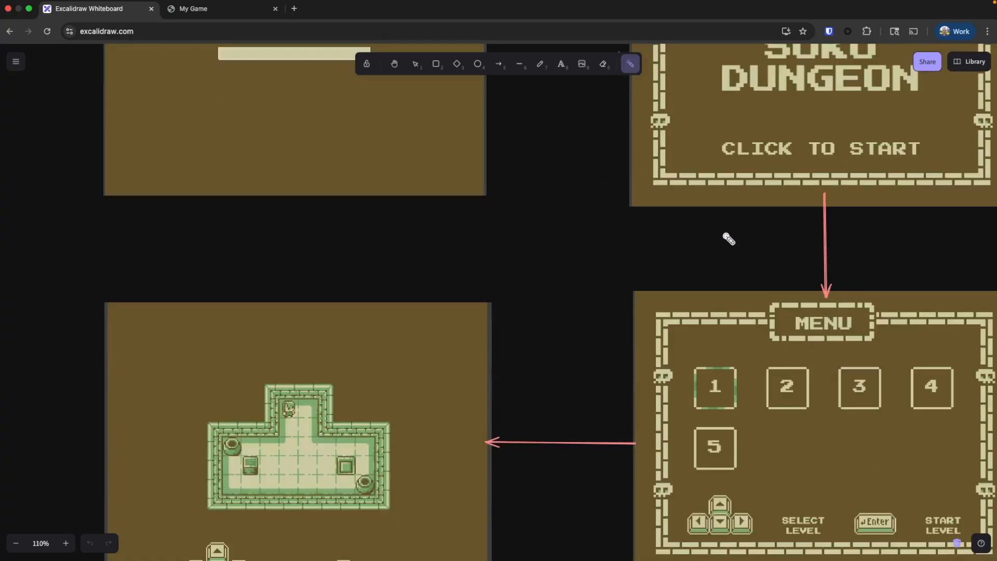
{"action": "scroll", "coordinate": [728, 239], "scroll_direction": "down", "scroll_amount": 3}
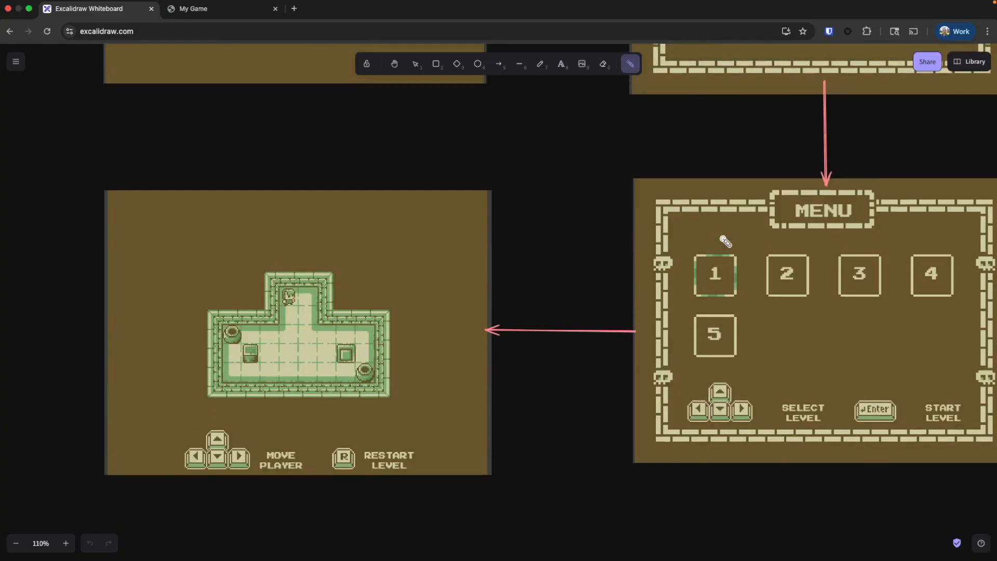
{"action": "scroll", "coordinate": [467, 305], "scroll_direction": "up", "scroll_amount": 3}
{"action": "scroll", "coordinate": [468, 304], "scroll_direction": "down", "scroll_amount": 6}
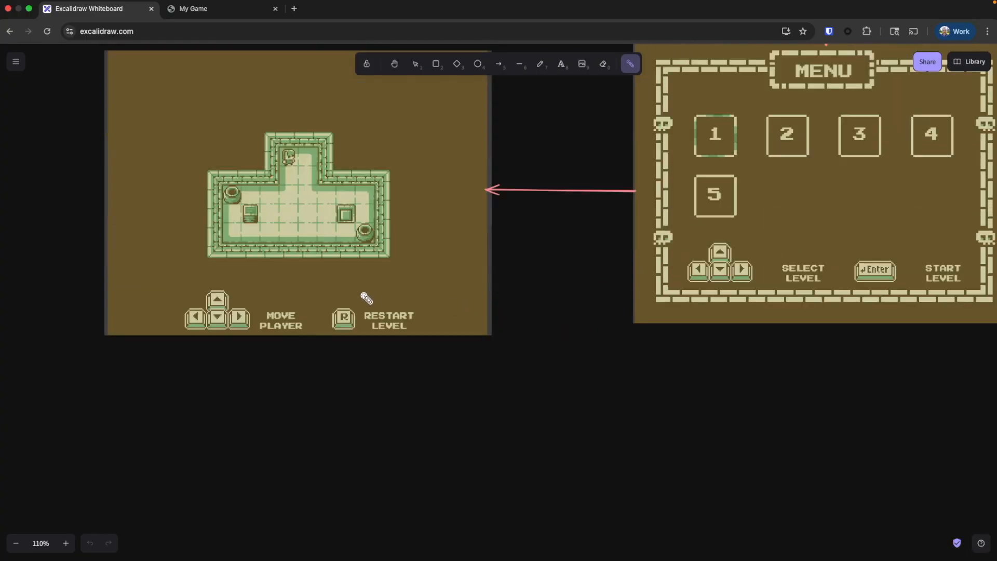
{"action": "mouse_move", "coordinate": [367, 299]}
{"action": "left_mouse_down"}
{"action": "mouse_move", "coordinate": [367, 327]}
{"action": "mouse_move", "coordinate": [418, 331]}
{"action": "mouse_move", "coordinate": [366, 305]}
{"action": "mouse_move", "coordinate": [391, 332]}
{"action": "left_mouse_up"}
{"action": "mouse_move", "coordinate": [320, 317]}
{"action": "left_mouse_down"}
{"action": "mouse_move", "coordinate": [298, 313]}
{"action": "mouse_move", "coordinate": [312, 324]}
{"action": "left_mouse_up"}
{"action": "scroll", "coordinate": [391, 309], "scroll_direction": "up", "scroll_amount": 10}
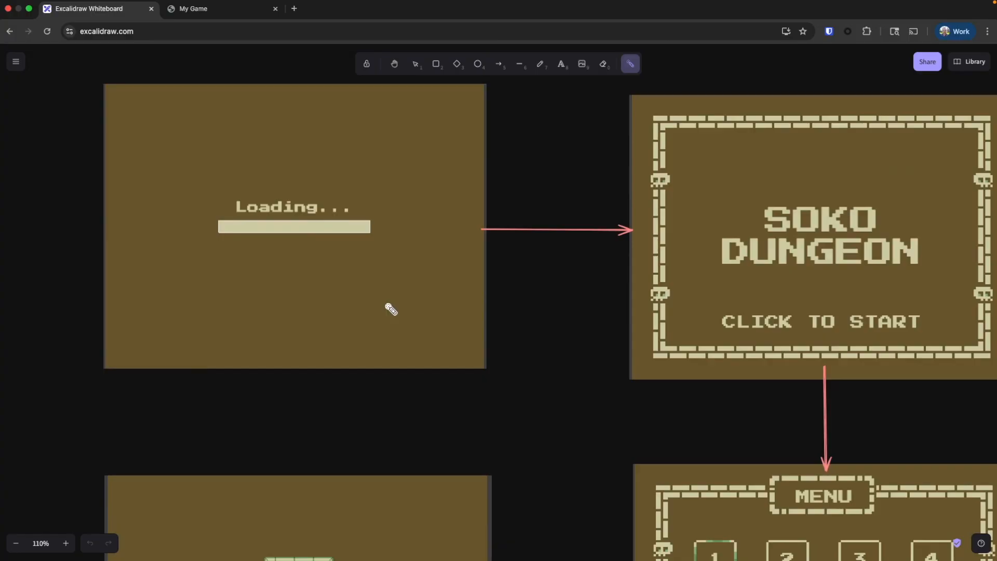
{"action": "scroll", "coordinate": [391, 310], "scroll_direction": "down", "scroll_amount": 1}
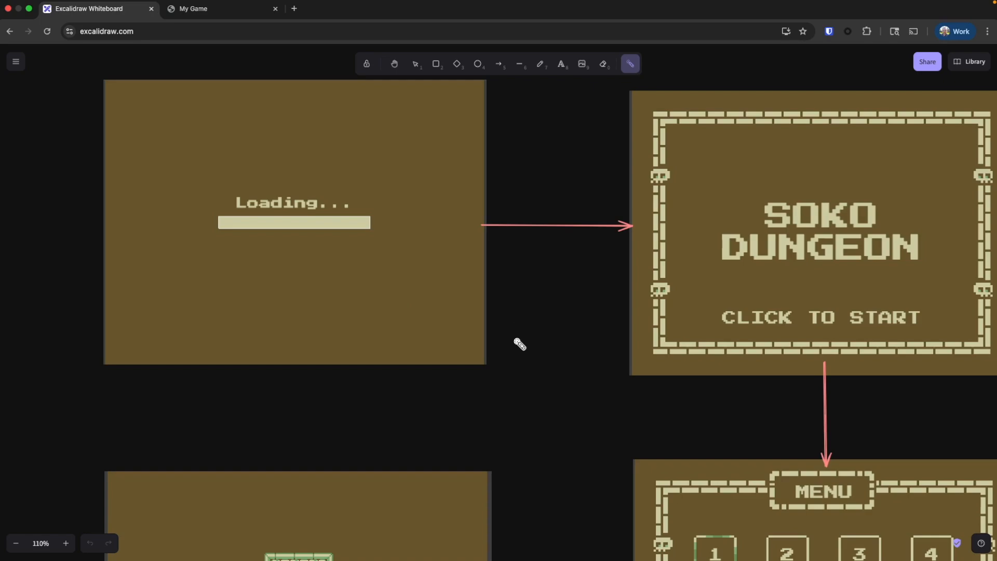
{"action": "scroll", "coordinate": [520, 344], "scroll_direction": "down", "scroll_amount": 6}
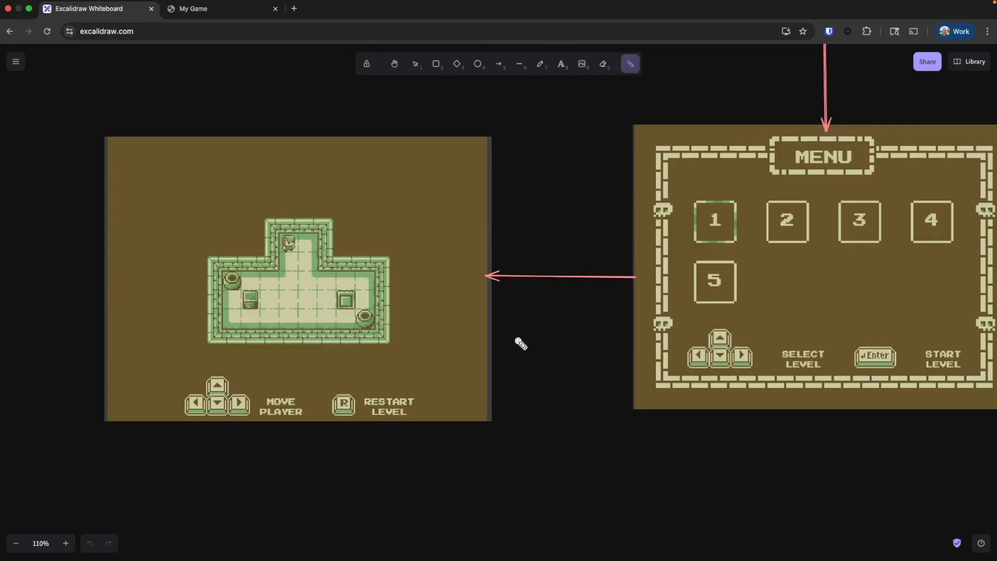
Step: Switch to Phaser Editor and look through the built-in, prefab and asset categories of the available blocks
{"action": "key", "text": "ctrl+Left"}
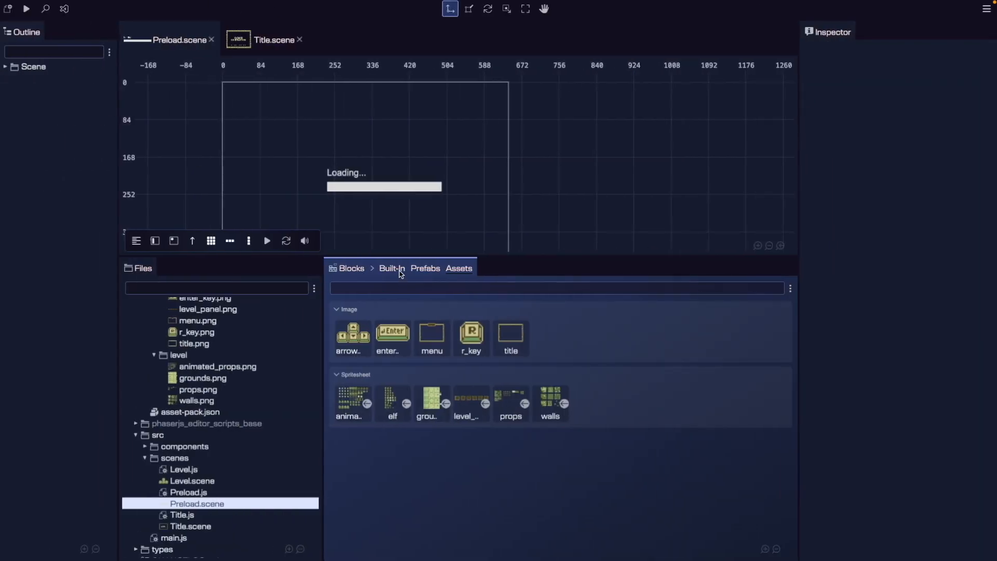
{"action": "left_click", "coordinate": [392, 269]}
{"action": "left_click", "coordinate": [425, 268]}
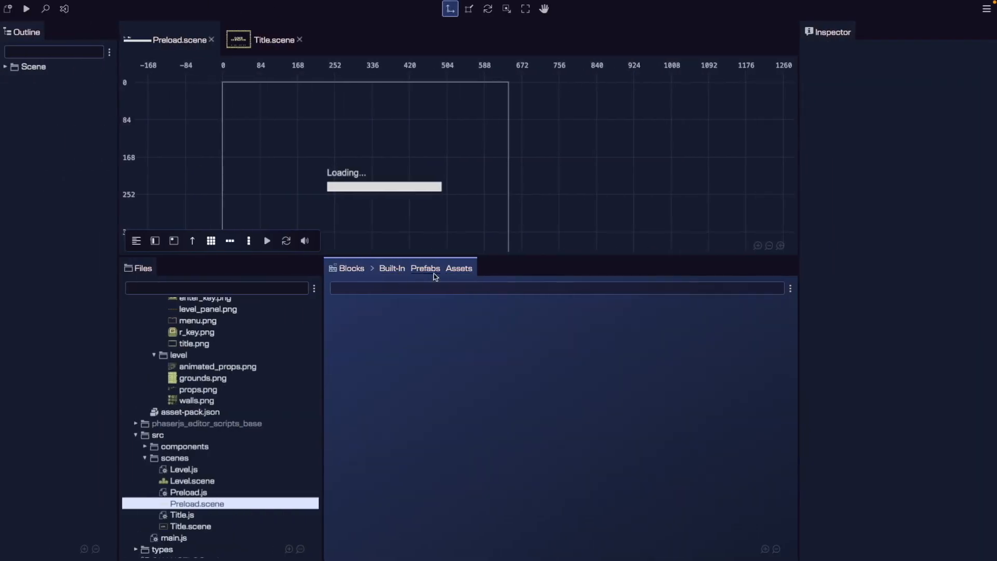
{"action": "left_click", "coordinate": [465, 269]}
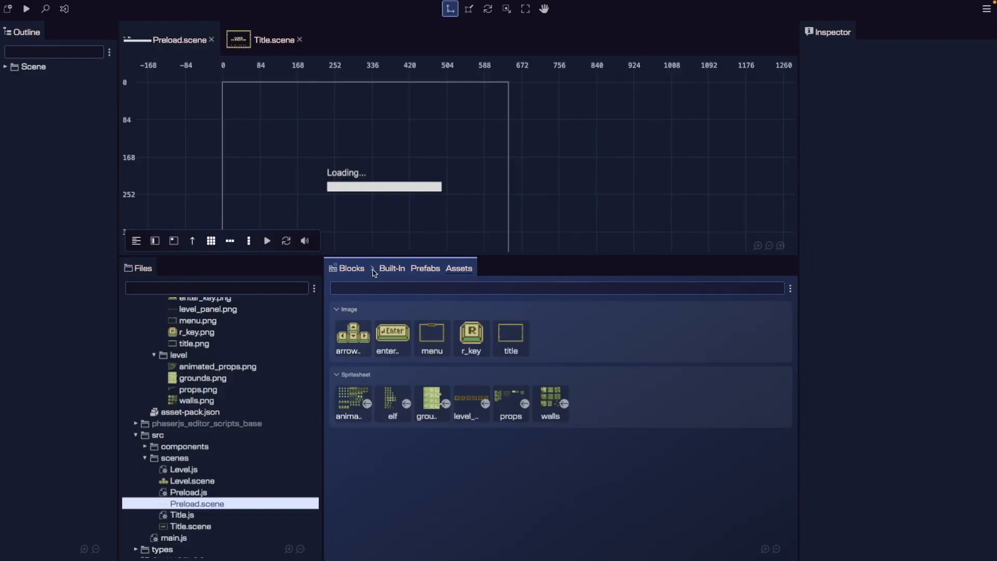
{"action": "left_click_drag", "start_coordinate": [519, 255], "coordinate": [519, 281]}
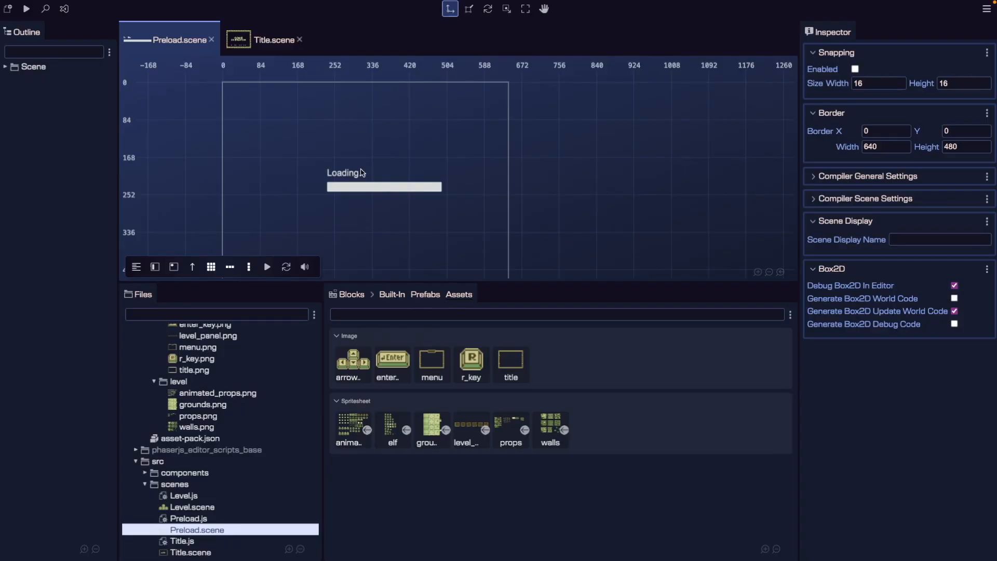
{"action": "left_click", "coordinate": [460, 303]}
{"action": "left_click", "coordinate": [401, 298]}
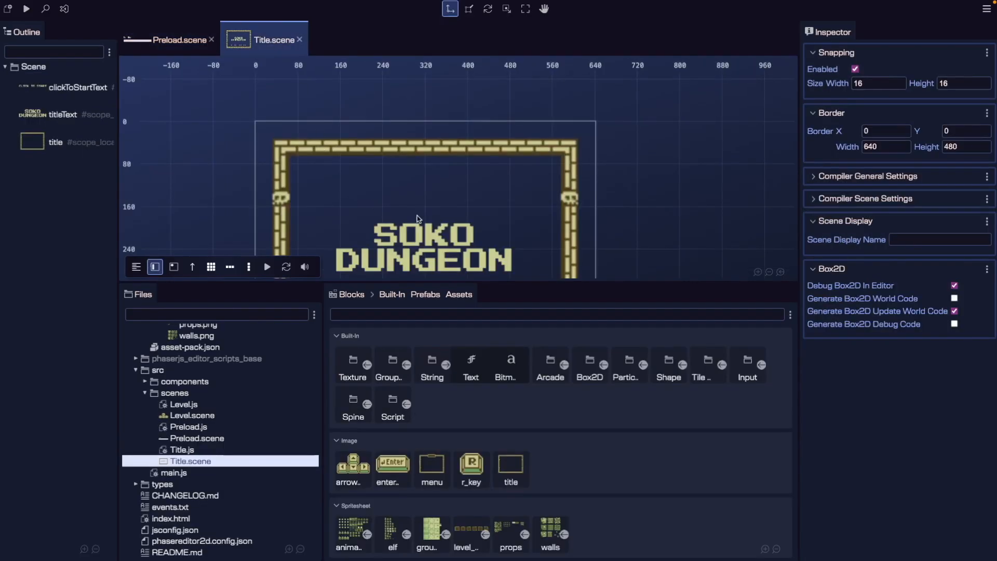
{"action": "left_click", "coordinate": [434, 229]}
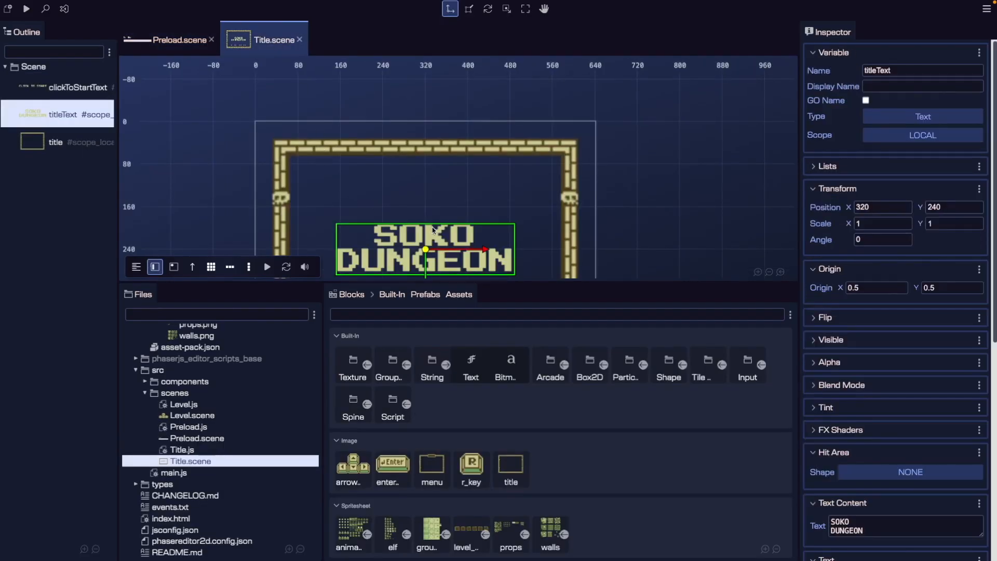
{"action": "right_click", "coordinate": [423, 234]}
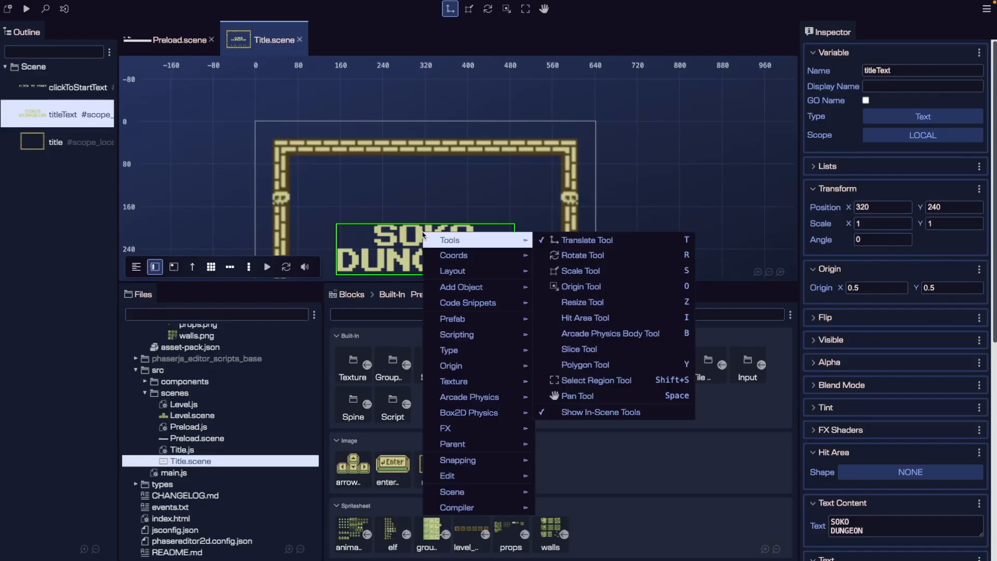
{"action": "mouse_move", "coordinate": [504, 316]}
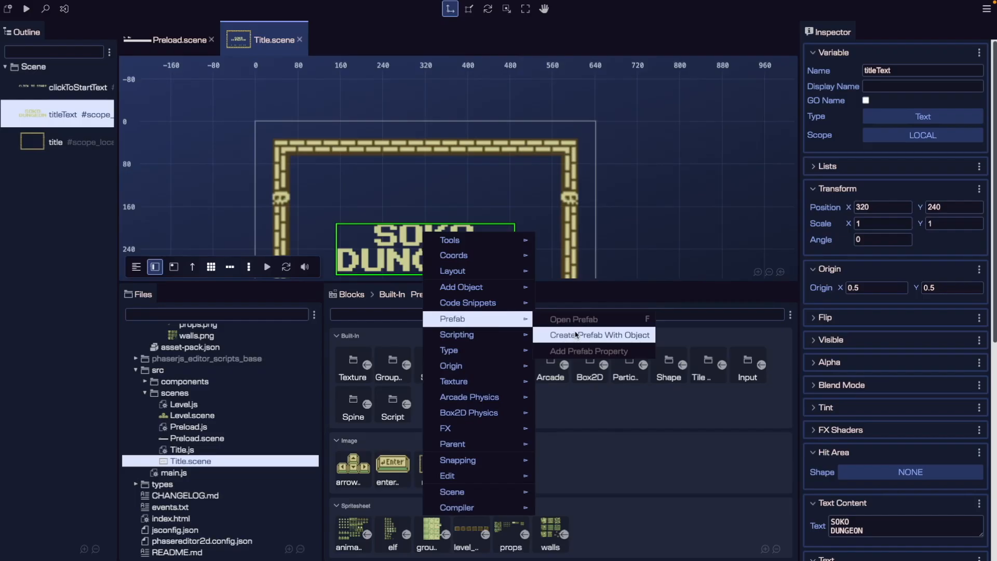
{"action": "left_click", "coordinate": [601, 226]}
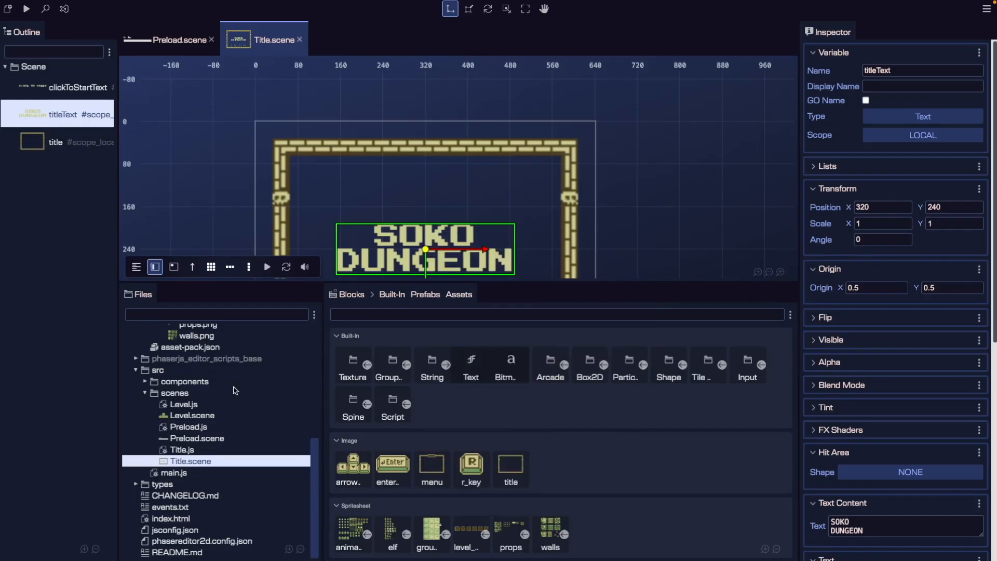
Step: Create a folder named prefabs inside the src folder and enlarge the scene editing area
{"action": "left_click", "coordinate": [159, 372]}
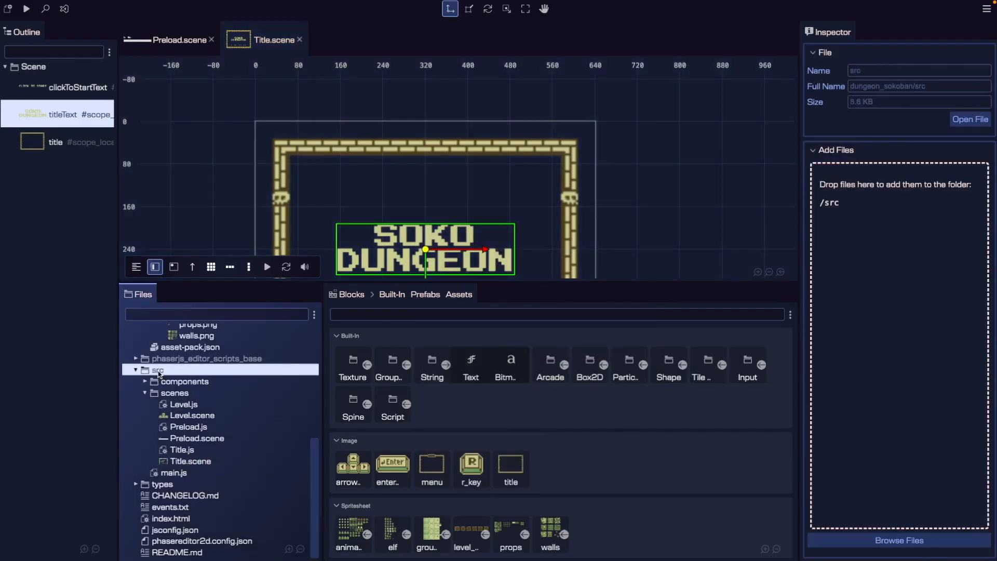
{"action": "right_click", "coordinate": [159, 372]}
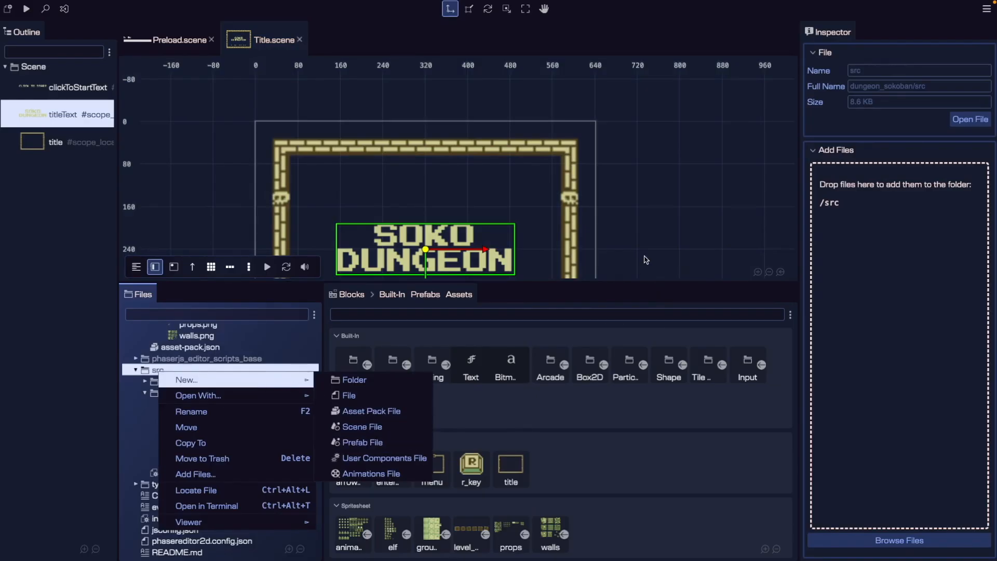
{"action": "left_click", "coordinate": [646, 260]}
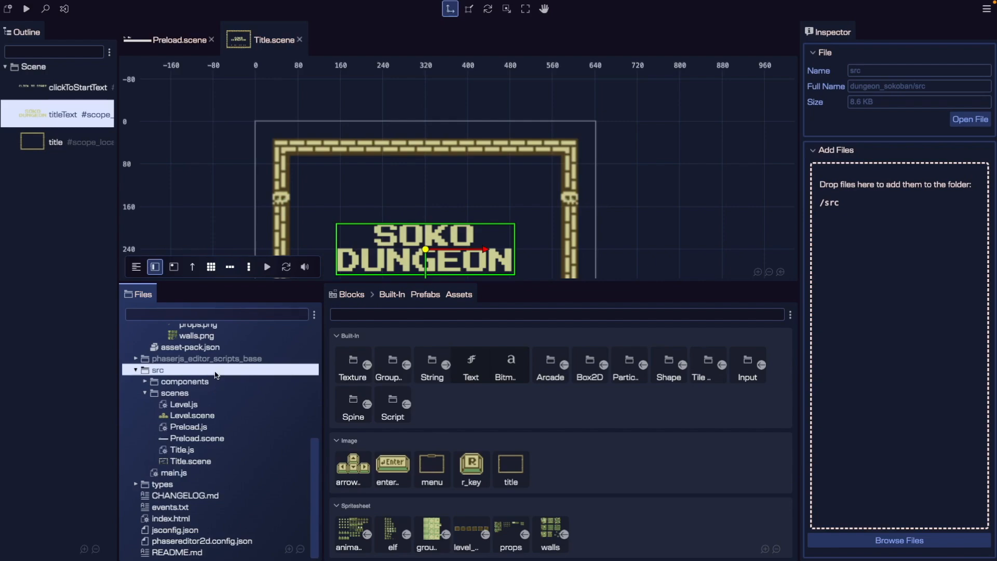
{"action": "right_click", "coordinate": [200, 372]}
{"action": "mouse_move", "coordinate": [200, 374]}
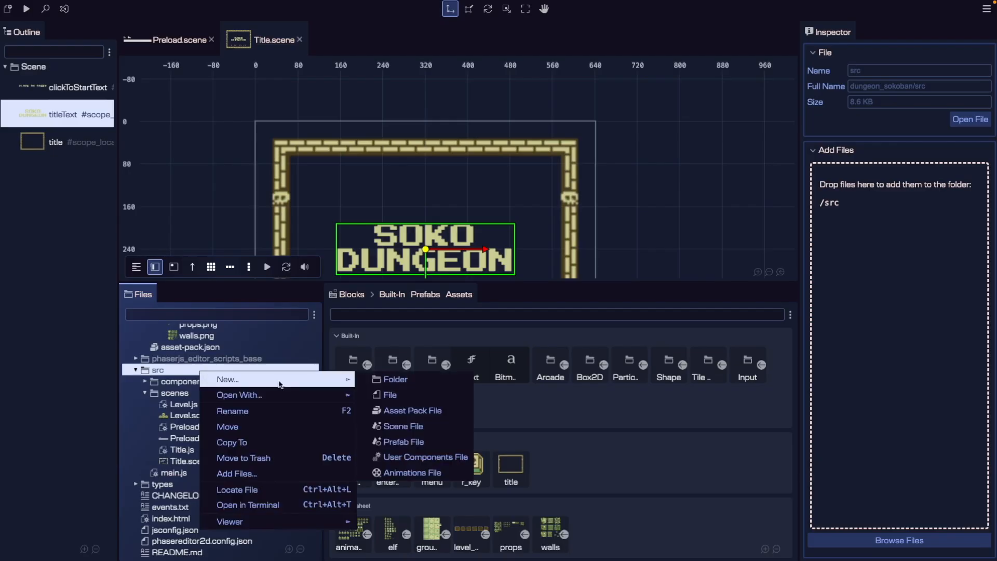
{"action": "left_click", "coordinate": [395, 379]}
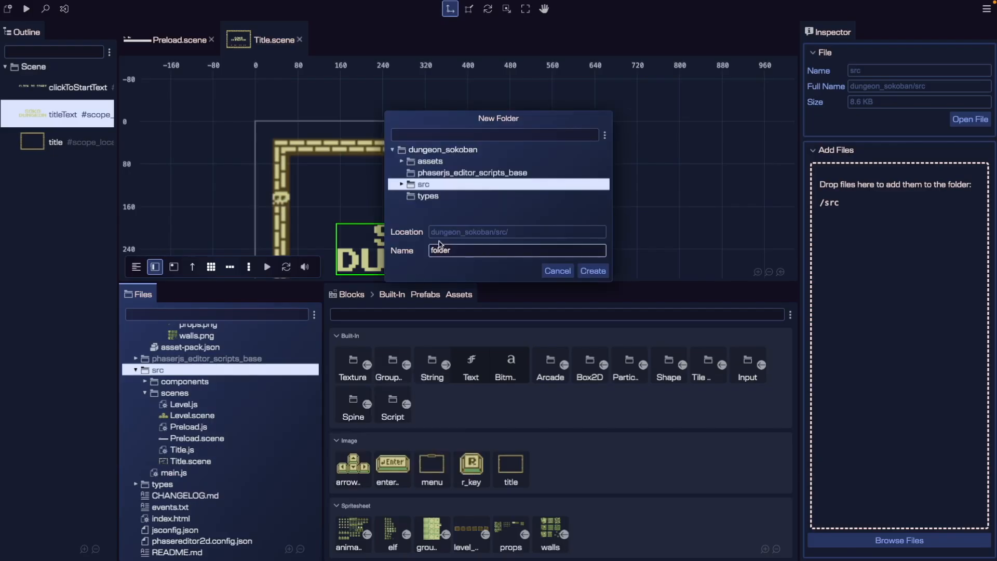
{"action": "type", "text": "prefabs"}
{"action": "key", "text": "Return"}
{"action": "left_click", "coordinate": [649, 209]}
{"action": "left_click", "coordinate": [522, 283]}
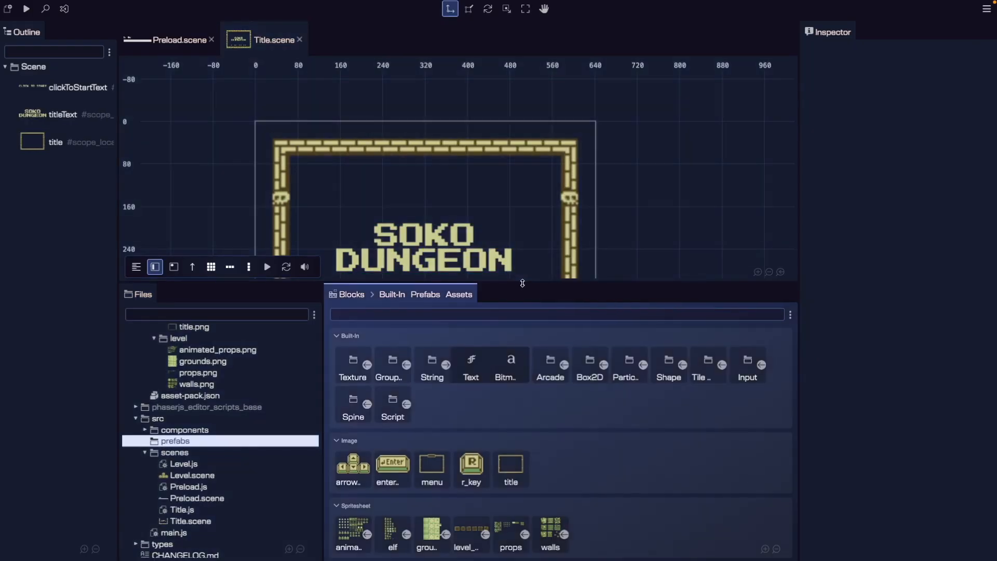
{"action": "left_click_drag", "start_coordinate": [523, 283], "coordinate": [522, 348]}
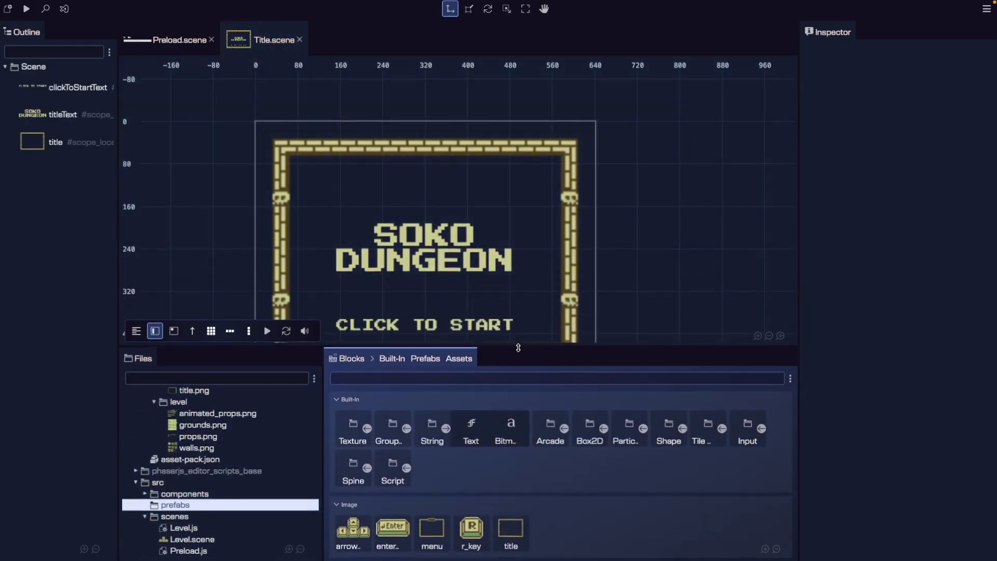
Step: Create a prefab from the SOKO DUNGEON title text, naming it GameTextPrefab and storing it in src/prefabs
{"action": "left_click", "coordinate": [430, 254]}
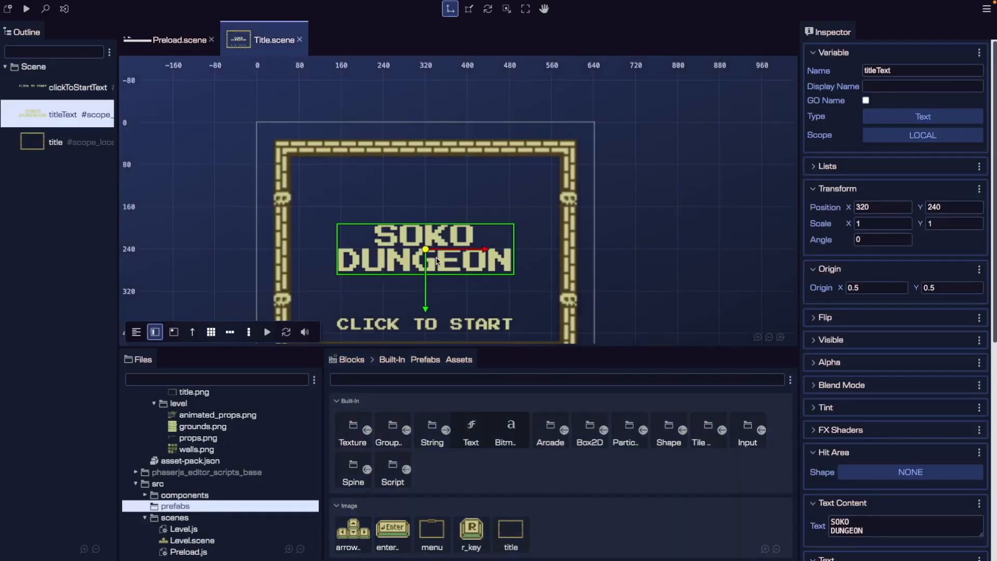
{"action": "right_click", "coordinate": [406, 240]}
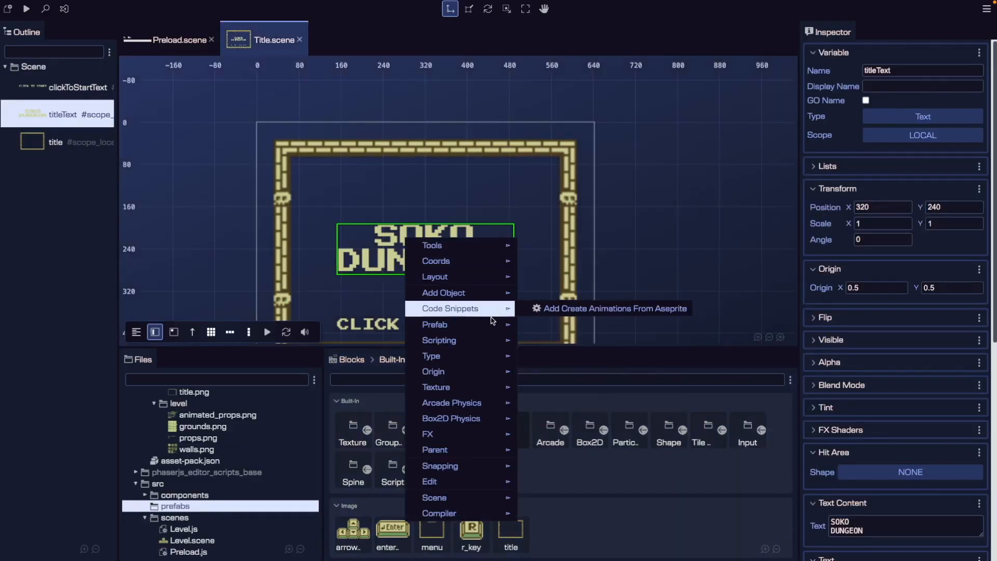
{"action": "mouse_move", "coordinate": [490, 325]}
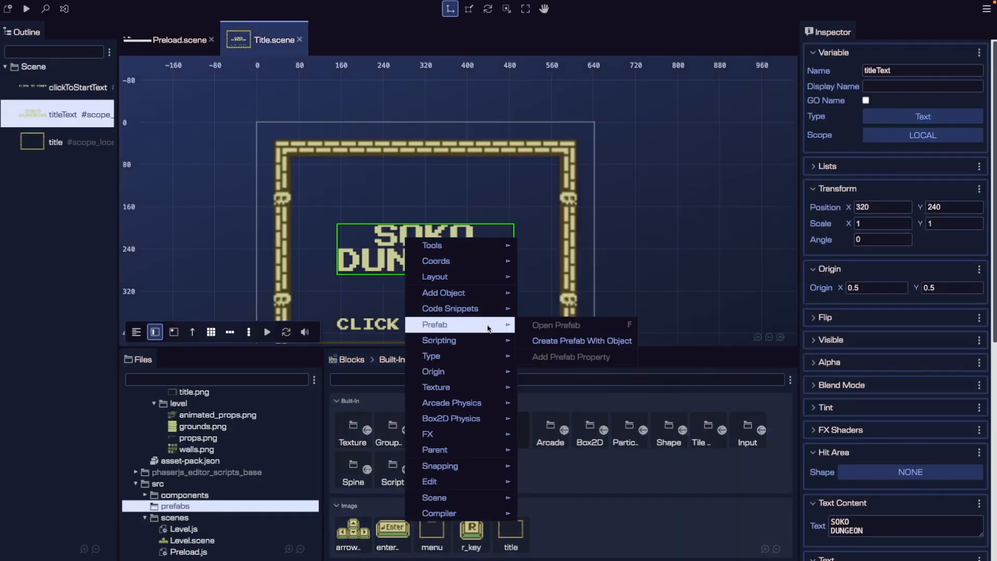
{"action": "left_click", "coordinate": [567, 342]}
{"action": "scroll", "coordinate": [468, 197], "scroll_direction": "down", "scroll_amount": 1}
{"action": "left_click", "coordinate": [463, 203]}
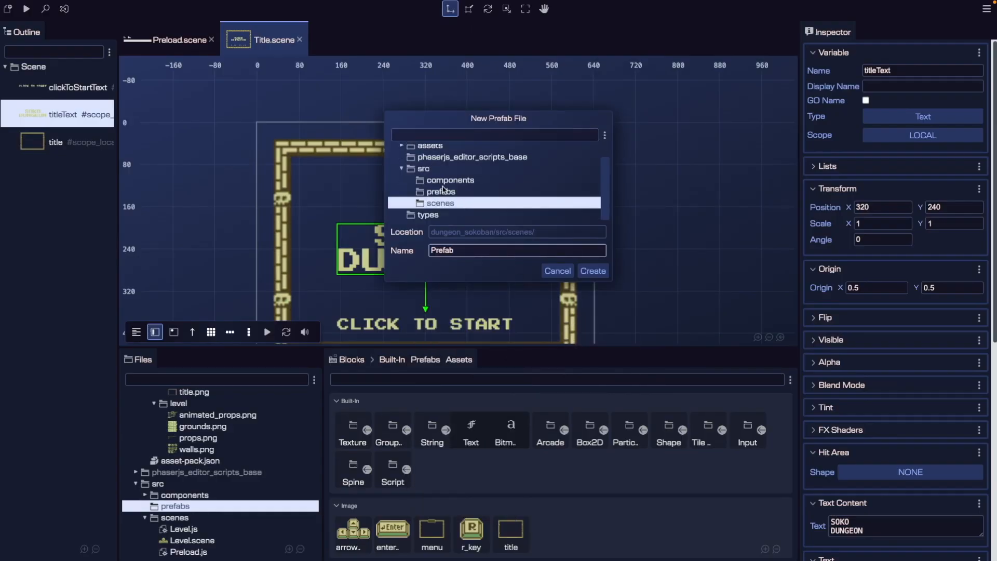
{"action": "left_click", "coordinate": [442, 191]}
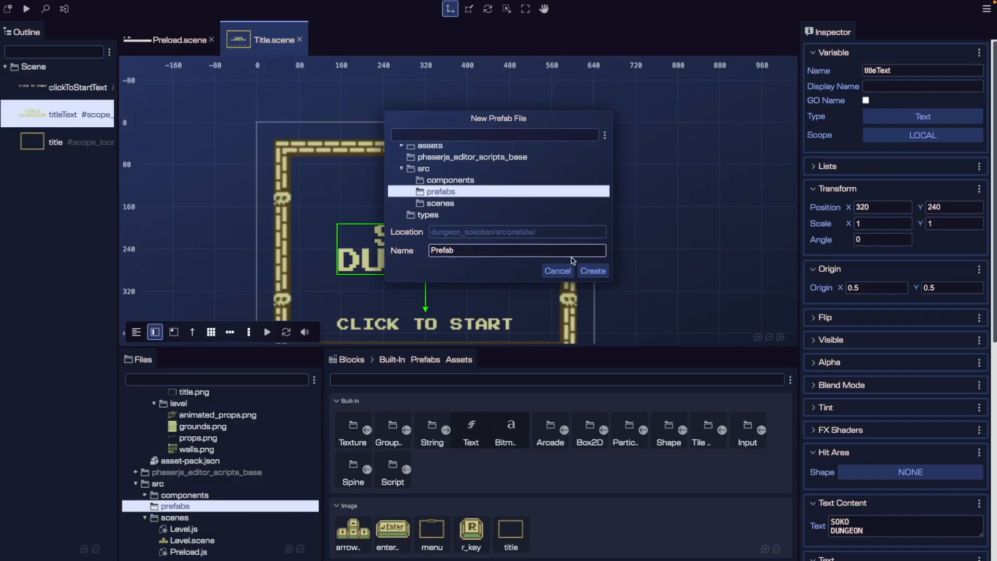
{"action": "type", "text": "GameTit"}
{"action": "key", "text": "BackSpace"}
{"action": "key", "text": "BackSpace"}
{"action": "type", "text": "ext"}
{"action": "key", "text": "Return"}
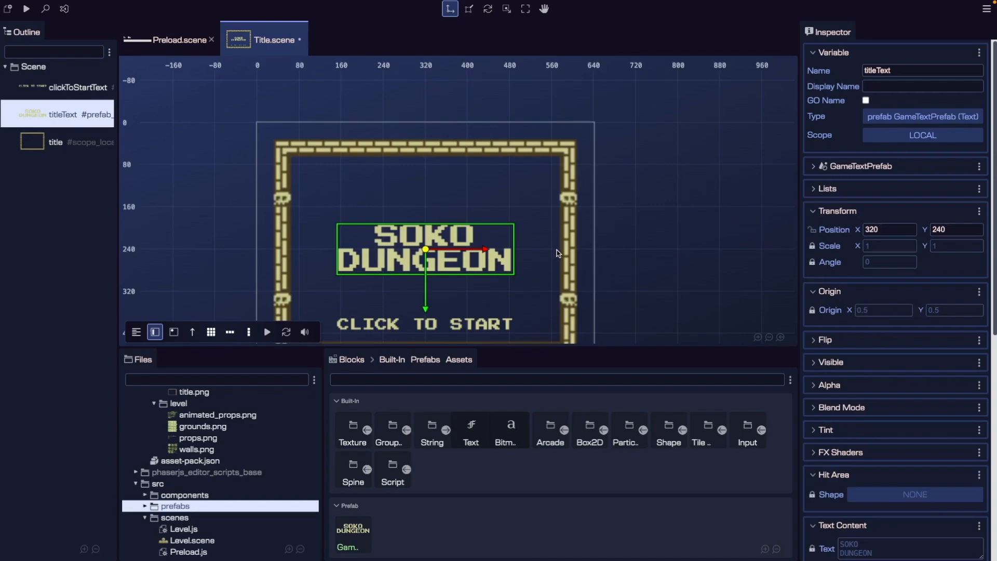
Step: Open GameTextPrefab.scene from the prefabs folder to inspect the new prefab
{"action": "scroll", "coordinate": [194, 437], "scroll_direction": "up", "scroll_amount": 3}
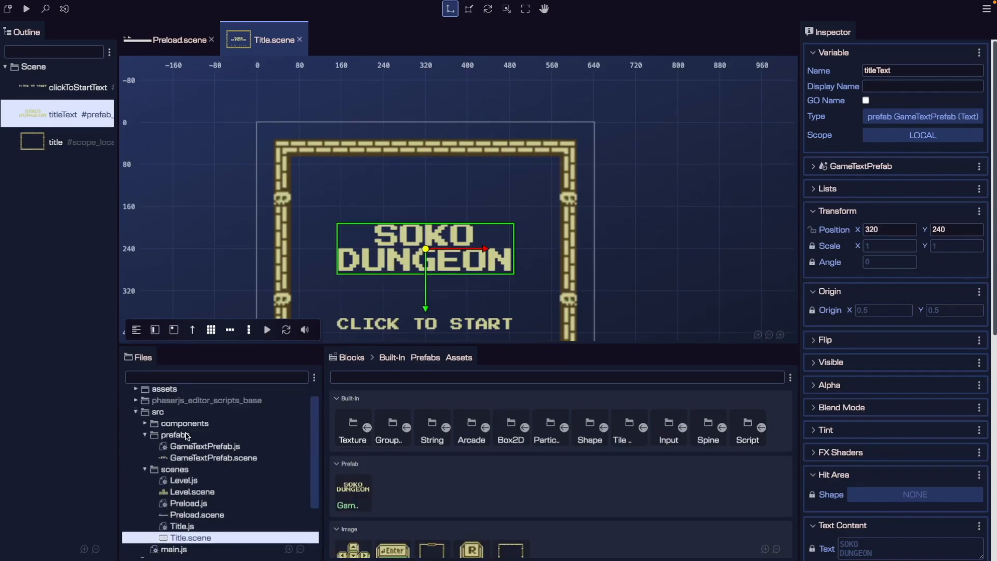
{"action": "left_click", "coordinate": [175, 435]}
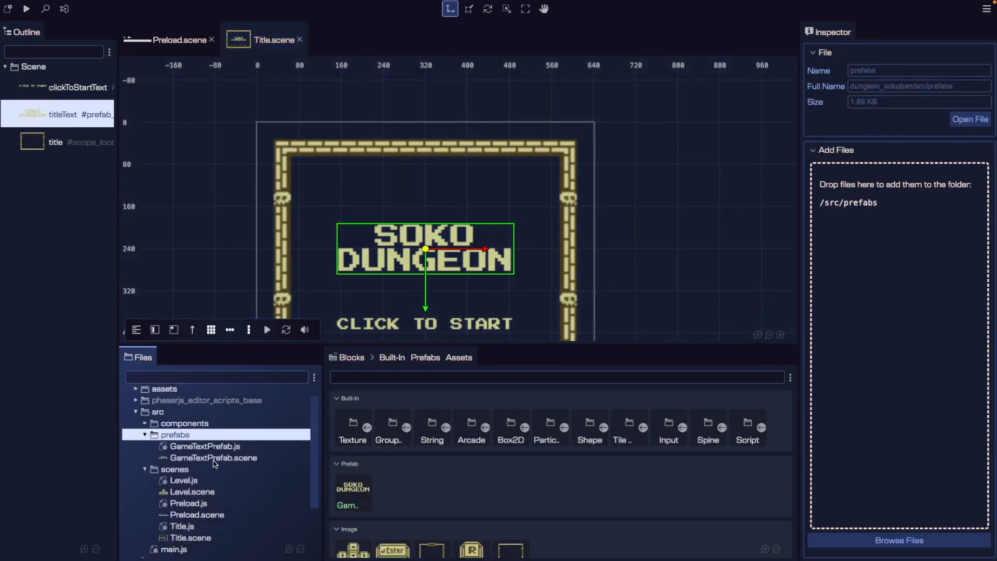
{"action": "double_click", "coordinate": [214, 458]}
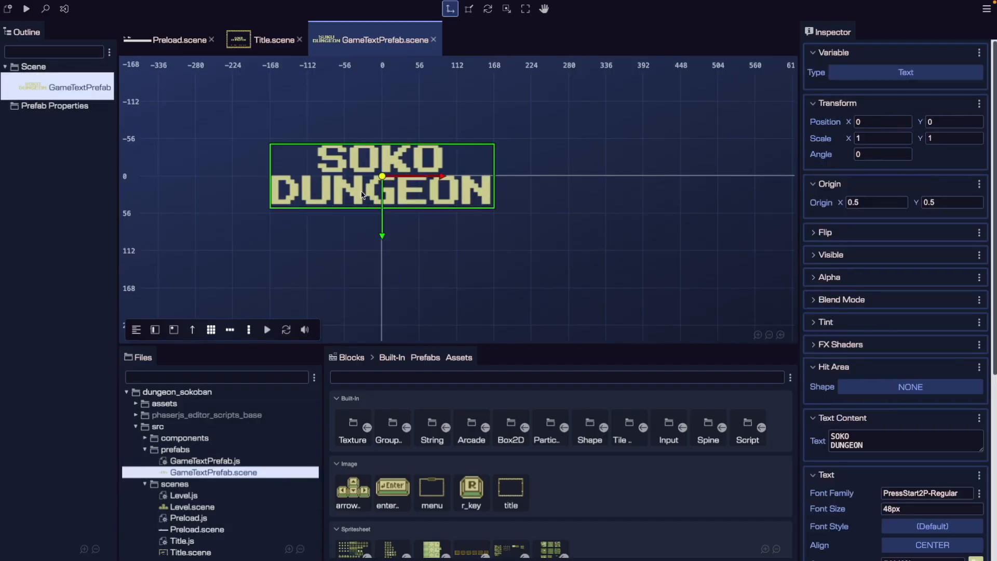
Step: Return to Title.scene and inspect the GameTextPrefab entry among the available prefab blocks
{"action": "left_click", "coordinate": [269, 43]}
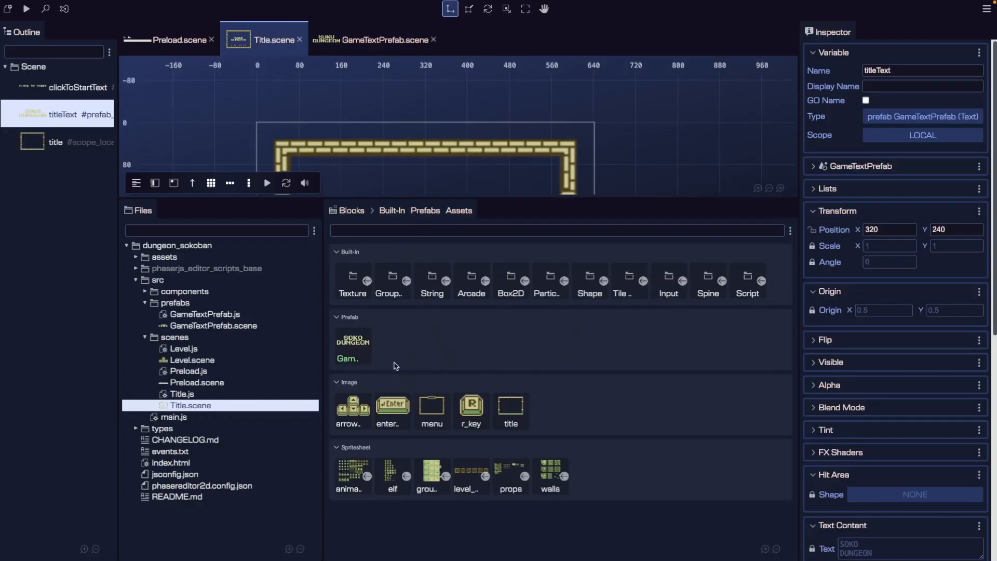
{"action": "left_click", "coordinate": [336, 318]}
{"action": "left_click", "coordinate": [336, 319]}
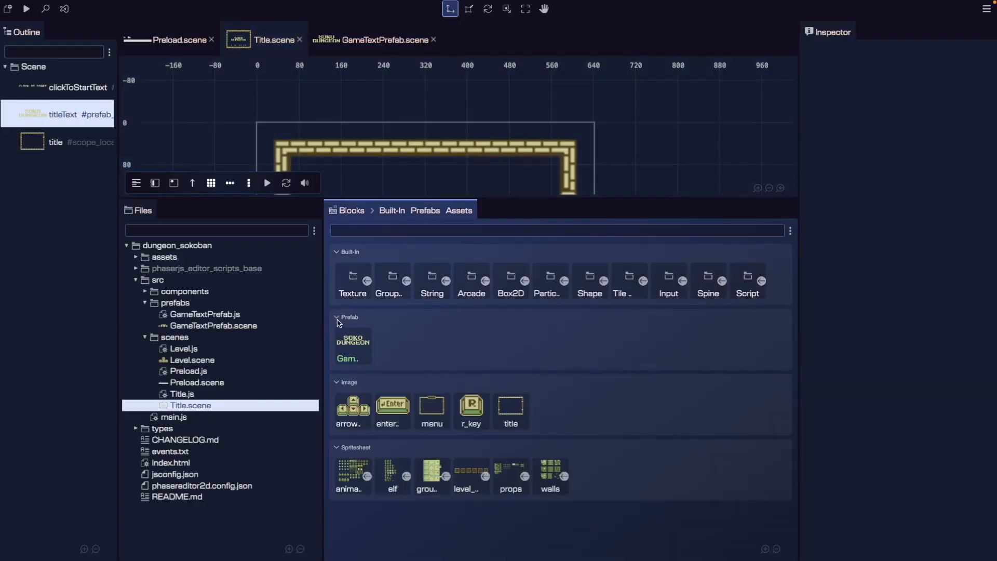
{"action": "left_click", "coordinate": [370, 356]}
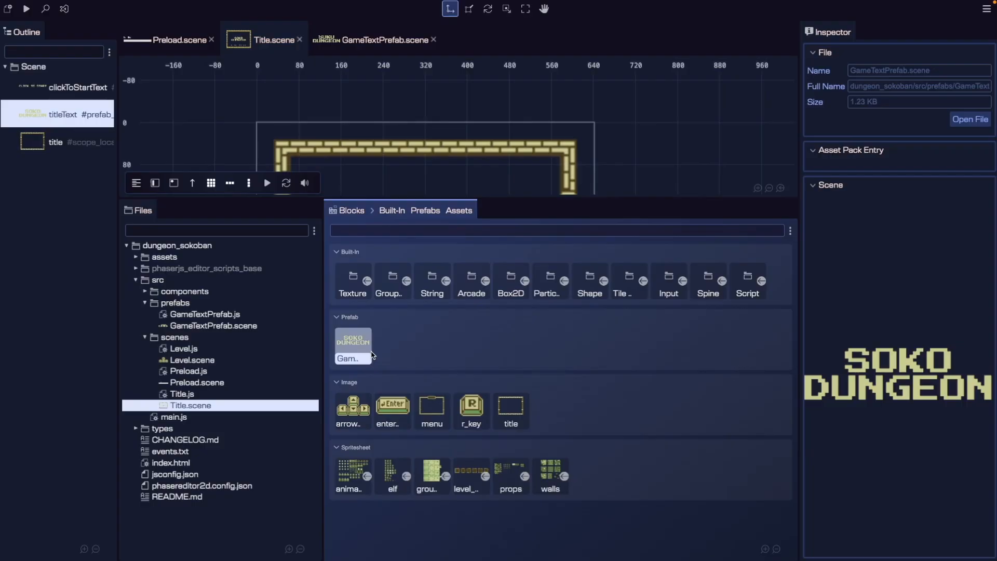
Step: Enlarge the scene editing area and place three GameTextPrefab instances in Title.scene, two outside the scene border and one over its top edge
{"action": "left_click_drag", "start_coordinate": [471, 197], "coordinate": [510, 332]}
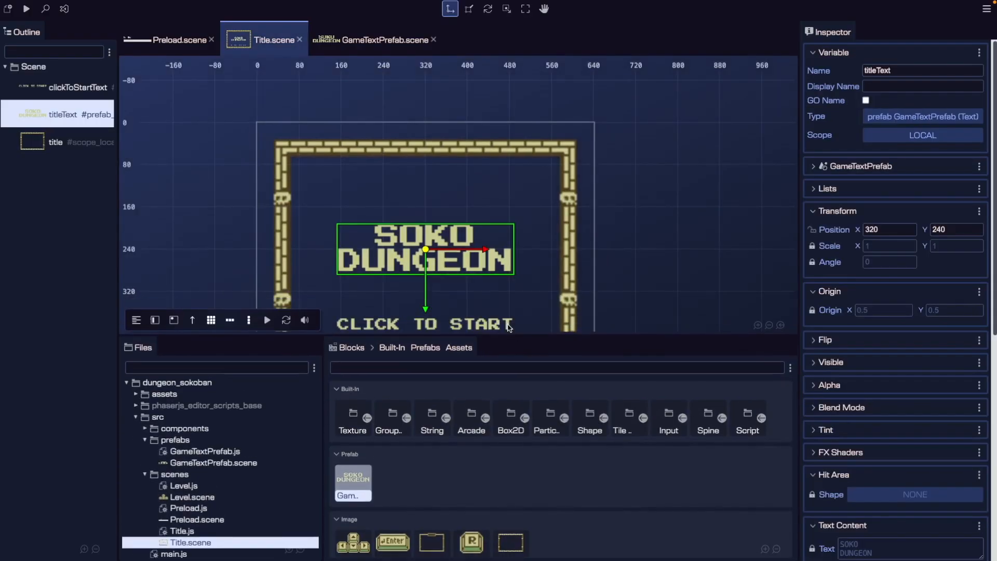
{"action": "left_click_drag", "start_coordinate": [347, 484], "coordinate": [270, 135]}
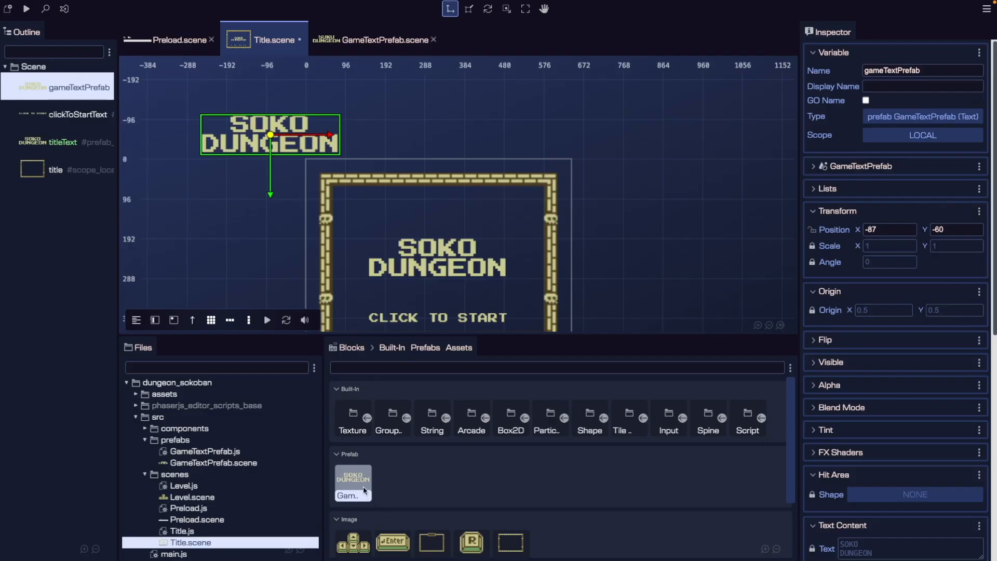
{"action": "left_click_drag", "start_coordinate": [367, 482], "coordinate": [465, 177]}
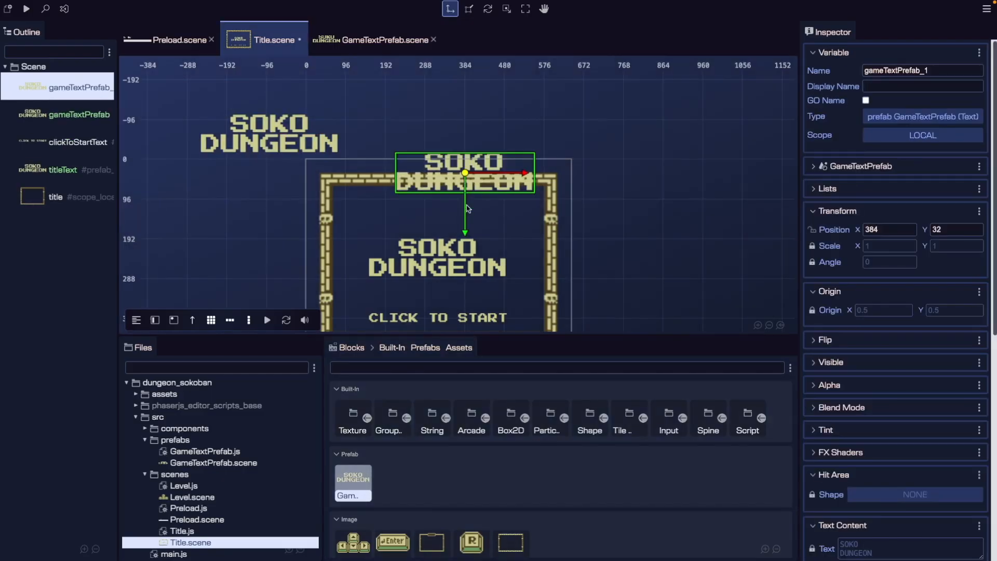
{"action": "left_click_drag", "start_coordinate": [370, 484], "coordinate": [294, 197]}
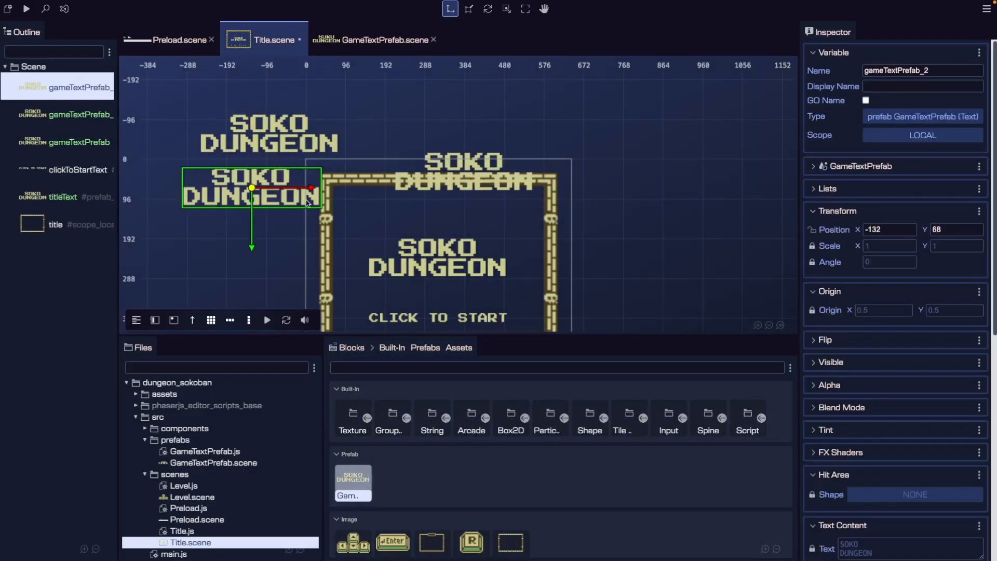
Step: Move the GameTextPrefab instance on the frame's top edge to X 464, Y -80, and override its scale to 2 on both axes
{"action": "left_click", "coordinate": [410, 100]}
{"action": "left_click", "coordinate": [439, 161]}
{"action": "left_click", "coordinate": [408, 152]}
{"action": "left_click", "coordinate": [448, 166]}
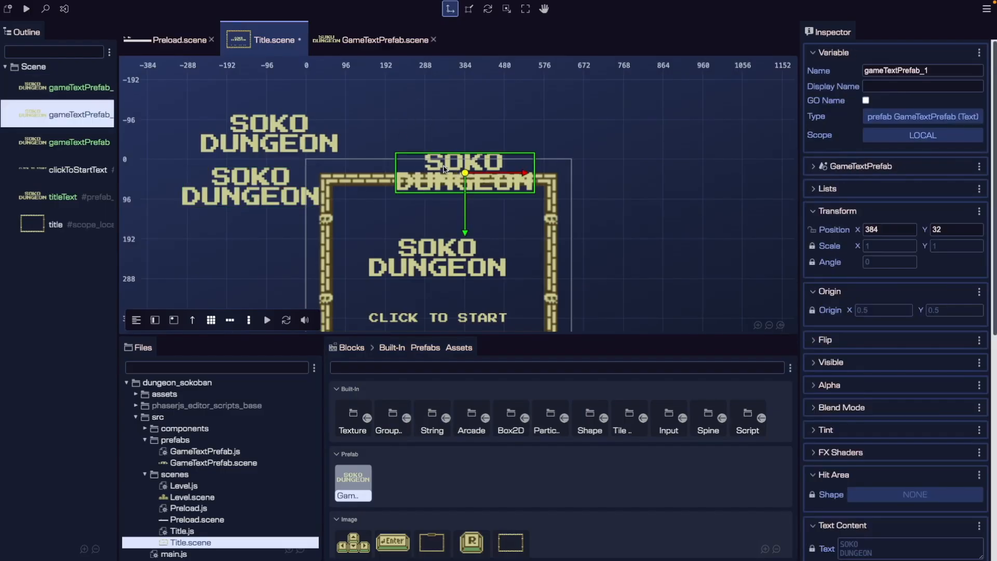
{"action": "left_click_drag", "start_coordinate": [465, 173], "coordinate": [498, 126]}
{"action": "left_click", "coordinate": [812, 247]}
{"action": "left_click_drag", "start_coordinate": [876, 245], "coordinate": [859, 245]}
{"action": "type", "text": "2"}
{"action": "key", "text": "Return"}
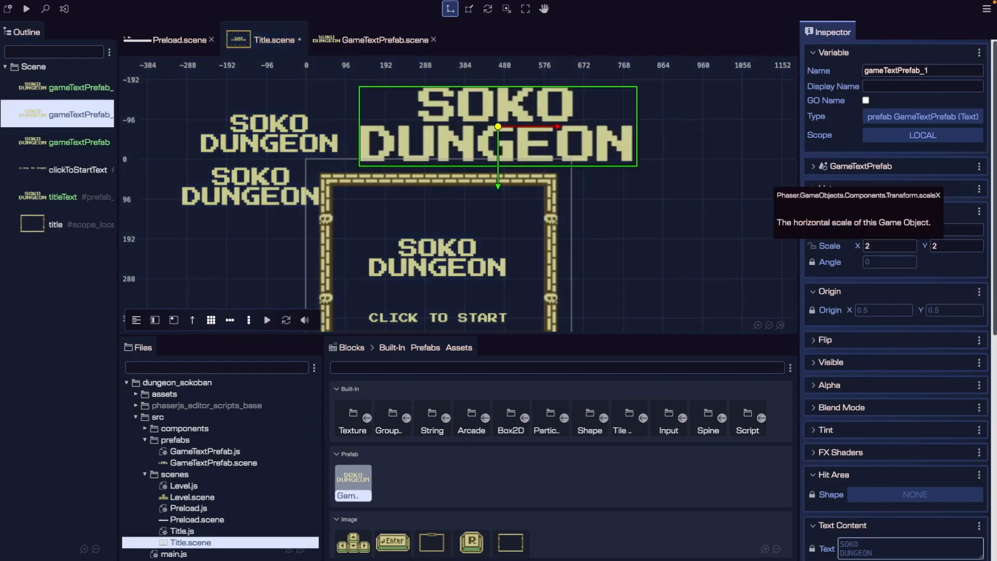
Step: Unlock the enlarged instance's text property and replace its content with "hi there"
{"action": "scroll", "coordinate": [810, 194], "scroll_direction": "down", "scroll_amount": 7}
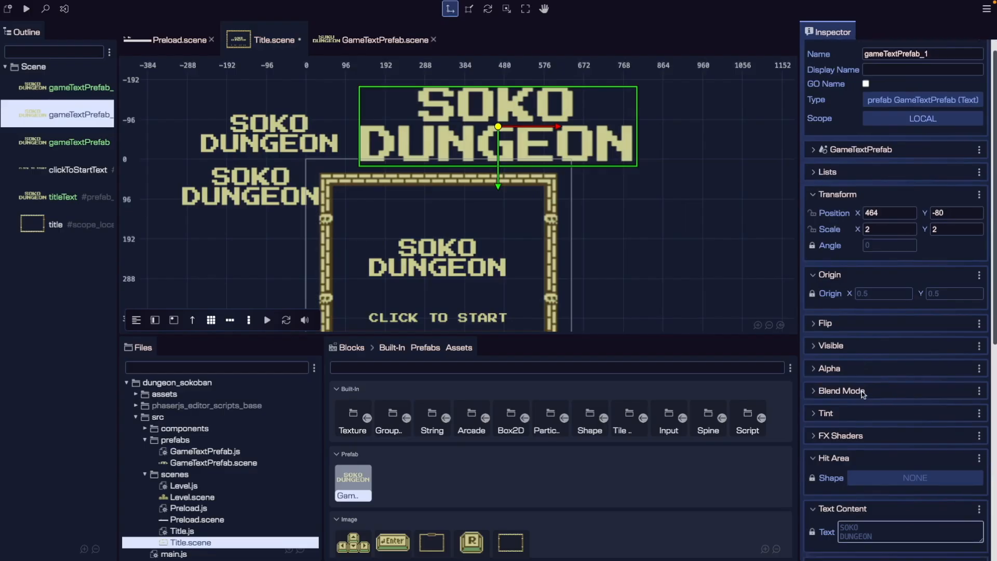
{"action": "left_click", "coordinate": [810, 194]}
{"action": "left_click", "coordinate": [882, 192]}
{"action": "key", "text": "ctrl+a"}
{"action": "type", "text": "hi ther"}
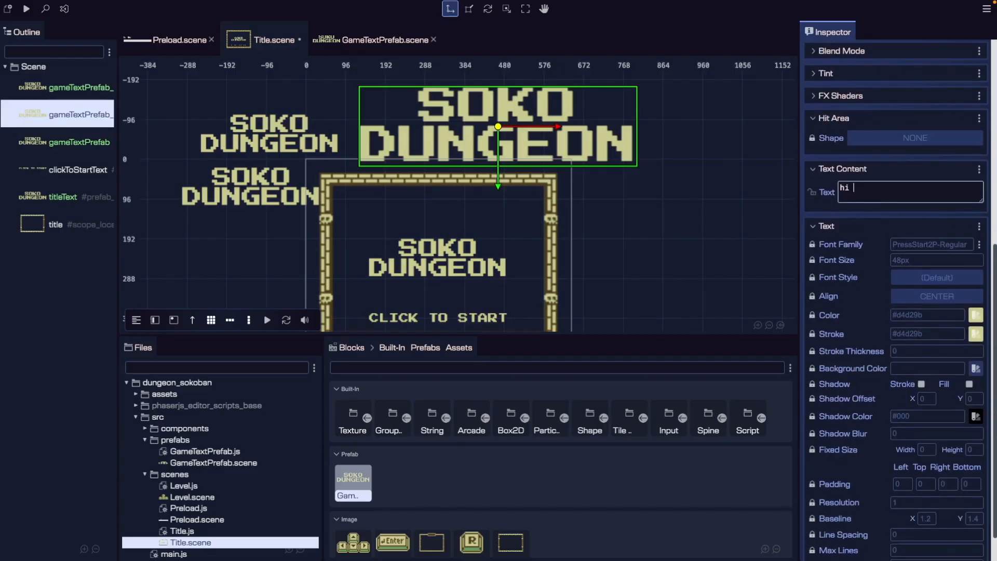
{"action": "type", "text": "e"}
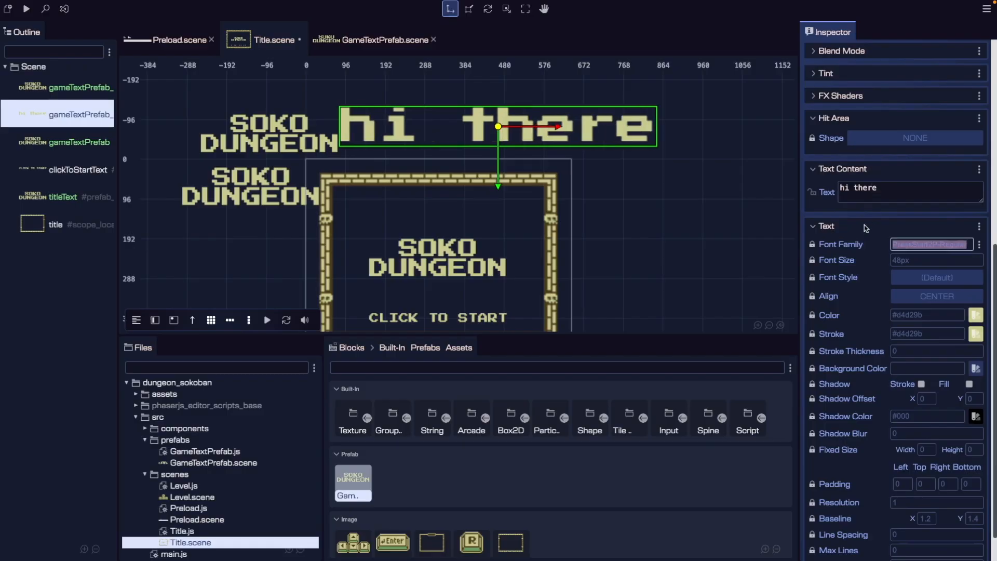
Step: Unlock the font family and font size of the "hi there" instance and set the font size to 24px
{"action": "left_click", "coordinate": [811, 244]}
{"action": "left_click", "coordinate": [813, 260]}
{"action": "left_click", "coordinate": [902, 261]}
{"action": "key", "text": "BackSpace"}
{"action": "key", "text": "BackSpace"}
{"action": "type", "text": "24"}
{"action": "key", "text": "Tab"}
{"action": "left_click", "coordinate": [549, 150]}
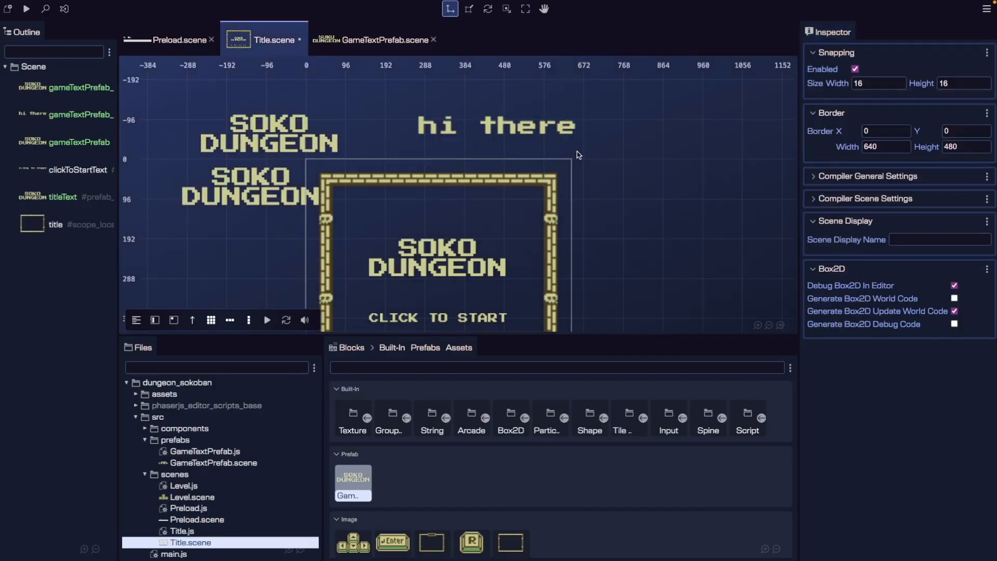
Step: Examine the properties of the three added GameTextPrefab instances to compare overridden and inherited values
{"action": "left_click", "coordinate": [525, 134]}
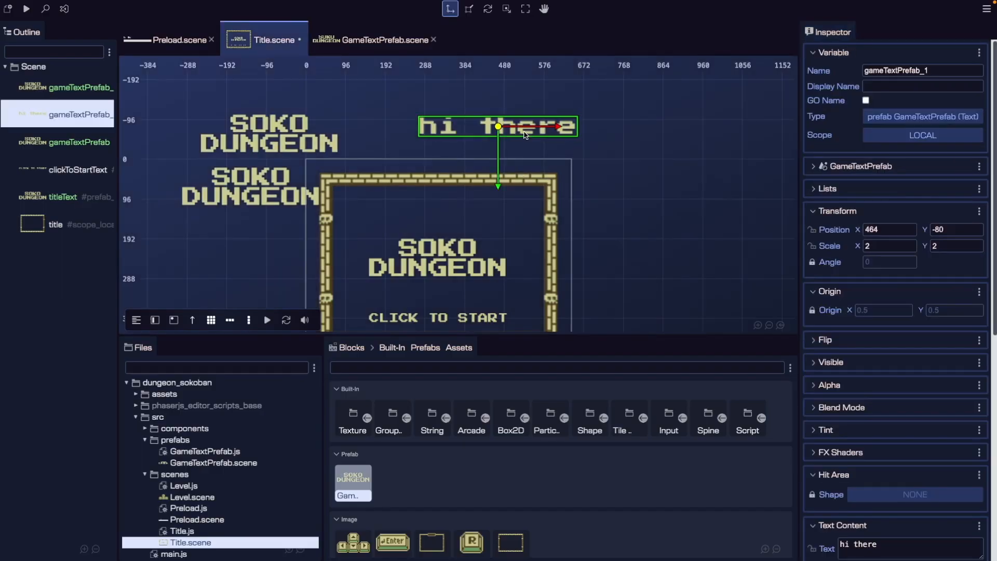
{"action": "left_click", "coordinate": [541, 143]}
{"action": "left_click", "coordinate": [533, 133]}
{"action": "left_click", "coordinate": [235, 126]}
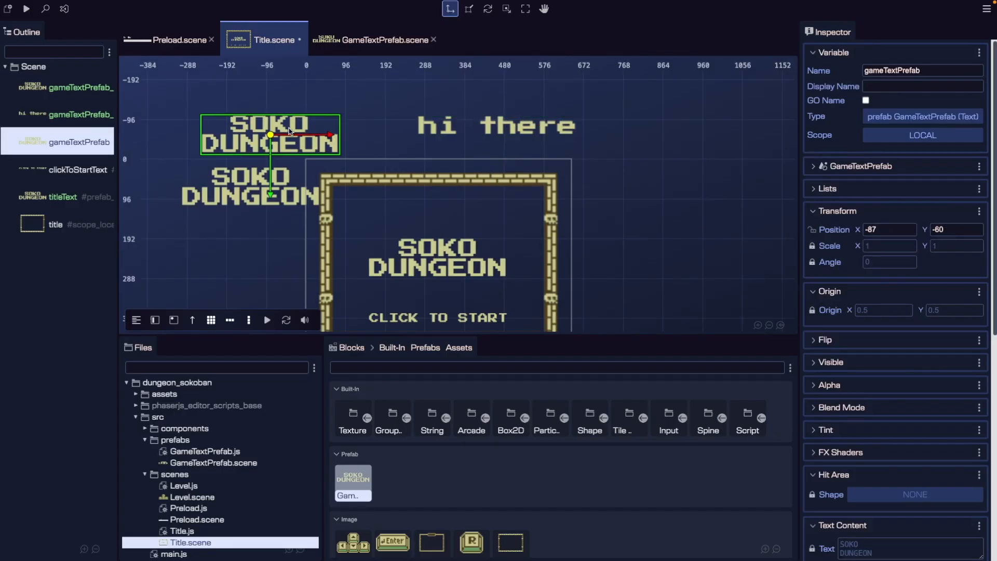
{"action": "left_click", "coordinate": [336, 97]}
{"action": "left_click", "coordinate": [293, 135]}
{"action": "left_click", "coordinate": [251, 192]}
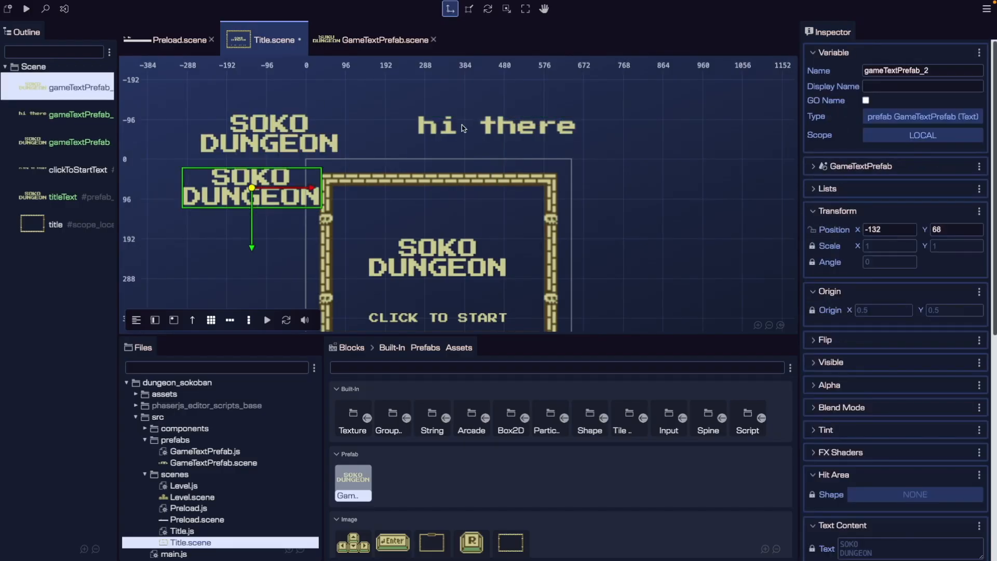
{"action": "left_click", "coordinate": [460, 128]}
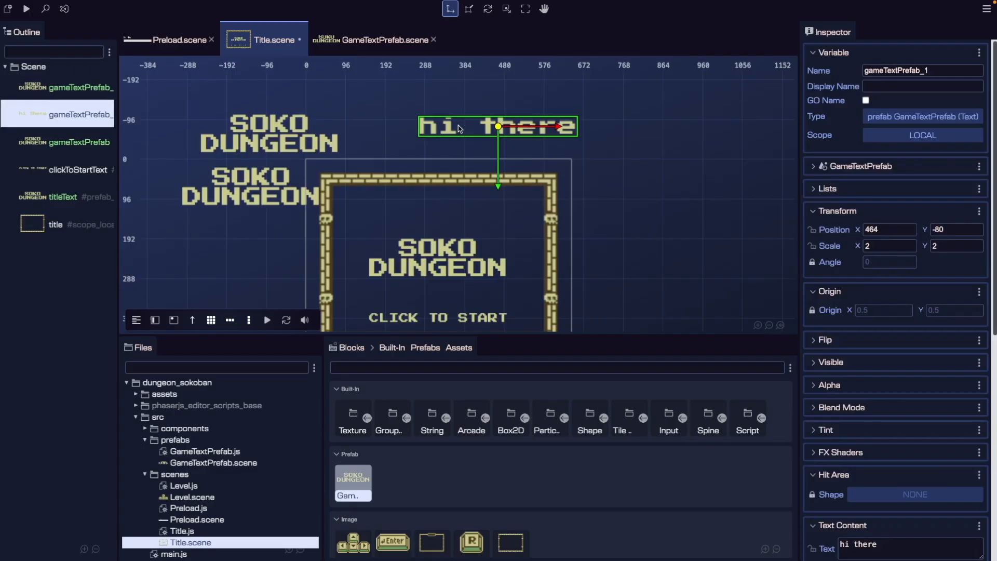
Step: Save Title.scene, set the source text in GameTextPrefab.scene to SOKO DUNGEON 2, and save the prefab
{"action": "key", "text": "ctrl+s"}
{"action": "left_click", "coordinate": [393, 45]}
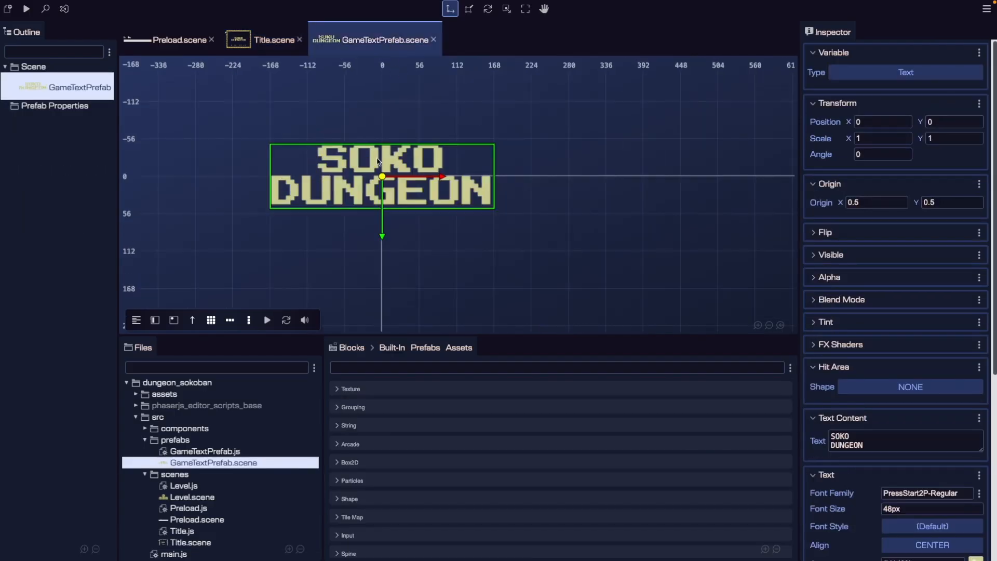
{"action": "left_click", "coordinate": [886, 440]}
{"action": "left_click", "coordinate": [886, 444]}
{"action": "type", "text": "2"}
{"action": "left_click", "coordinate": [923, 492]}
{"action": "left_click", "coordinate": [688, 250]}
{"action": "key", "text": "ctrl+s"}
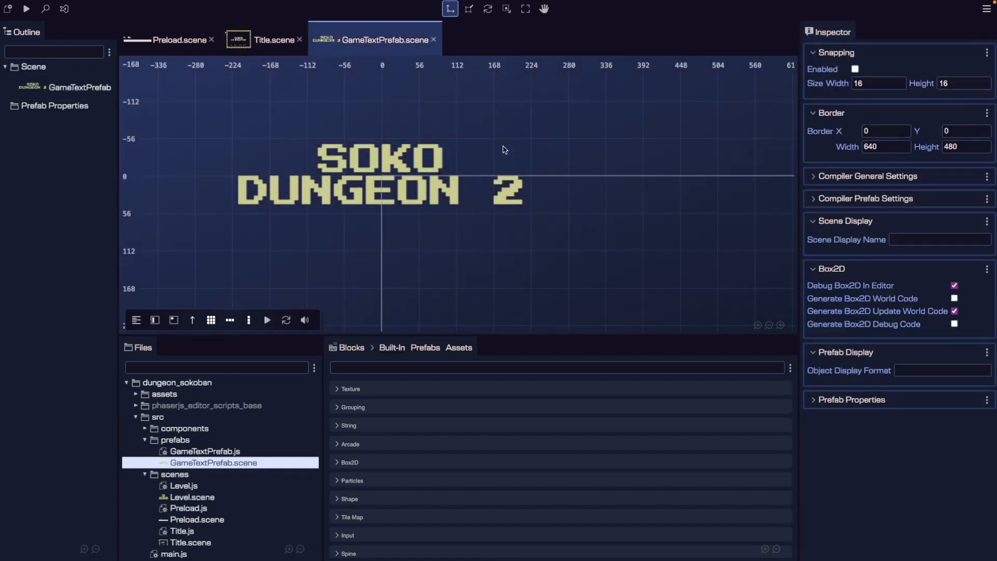
Step: In Title.scene, move the two unmodified prefab instances up above the title frame, the lower one to X -144, Y -64
{"action": "left_click", "coordinate": [274, 44]}
{"action": "left_click", "coordinate": [285, 143]}
{"action": "left_click_drag", "start_coordinate": [220, 145], "coordinate": [245, 131]}
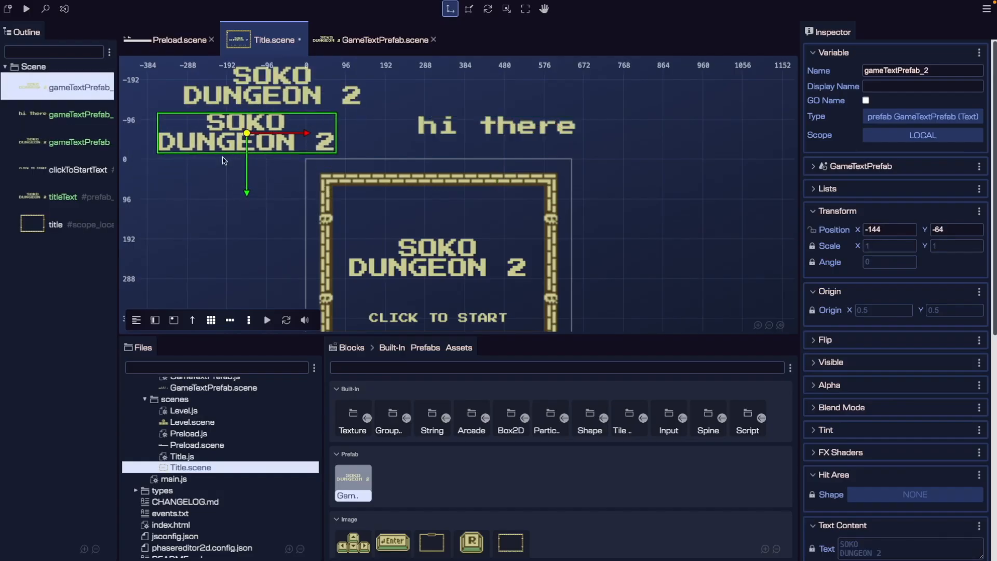
{"action": "left_click", "coordinate": [233, 159]}
{"action": "left_click", "coordinate": [283, 126]}
{"action": "left_click", "coordinate": [370, 40]}
{"action": "left_click", "coordinate": [249, 39]}
Step: Lock the text property of the "hi there" instance so it inherits the prefab's text
{"action": "left_click", "coordinate": [438, 126]}
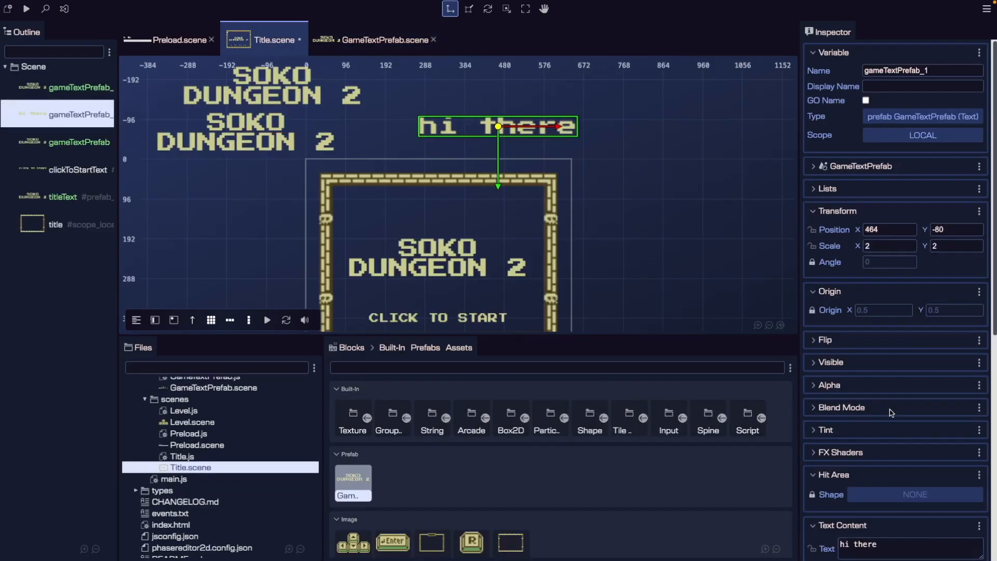
{"action": "scroll", "coordinate": [884, 411], "scroll_direction": "down", "scroll_amount": 4}
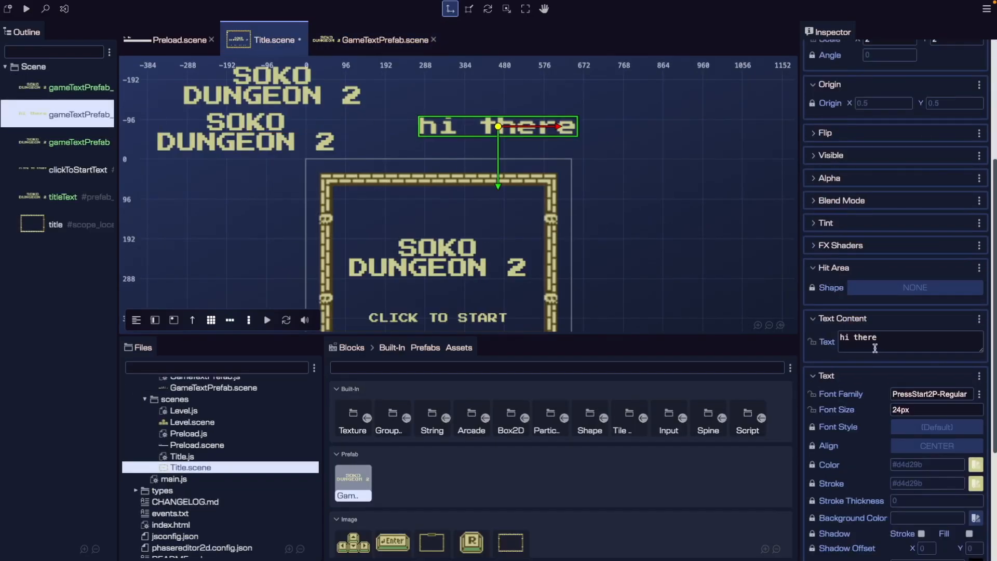
{"action": "left_click", "coordinate": [812, 342]}
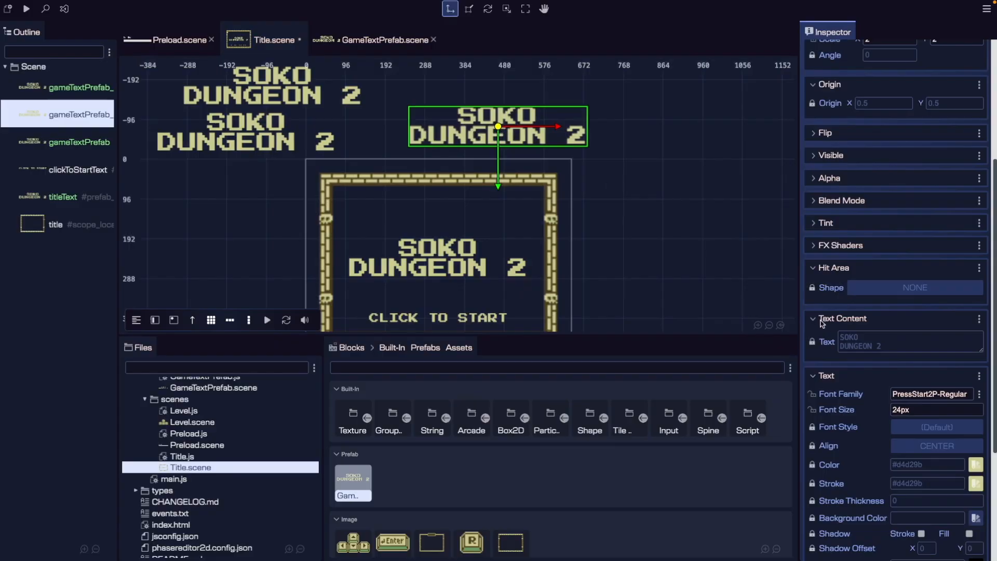
Step: Unlock the same instance's text again, append "zdsdf" to the second line, and save Title.scene
{"action": "left_click", "coordinate": [813, 342]}
{"action": "left_click", "coordinate": [910, 350]}
{"action": "type", "text": "zdsdf"}
{"action": "left_click", "coordinate": [677, 215]}
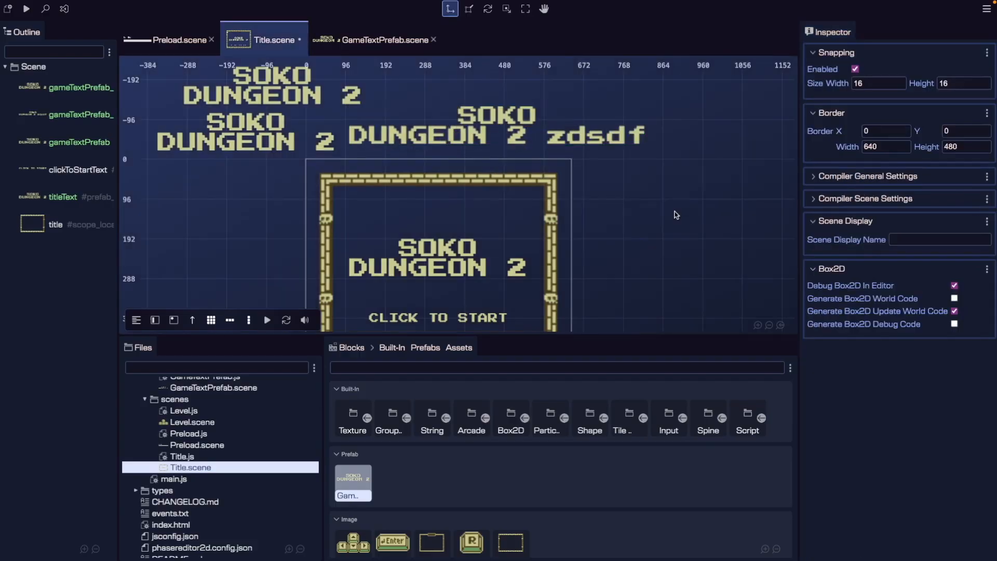
{"action": "left_click", "coordinate": [575, 133]}
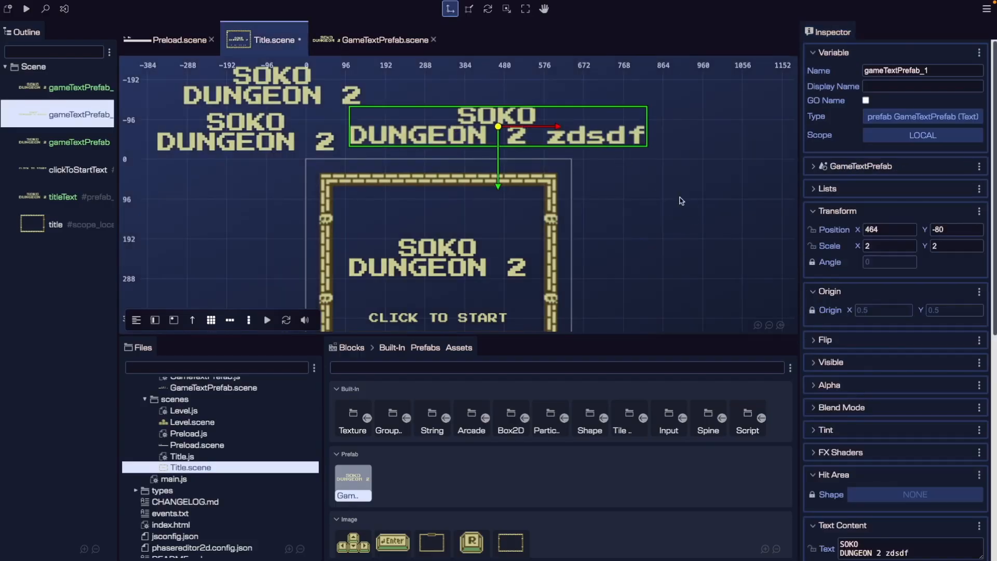
{"action": "key", "text": "ctrl+s"}
Step: Open GameTextPrefab.scene and examine the prefab text's default content and font properties
{"action": "left_click", "coordinate": [358, 45]}
{"action": "left_click", "coordinate": [338, 161]}
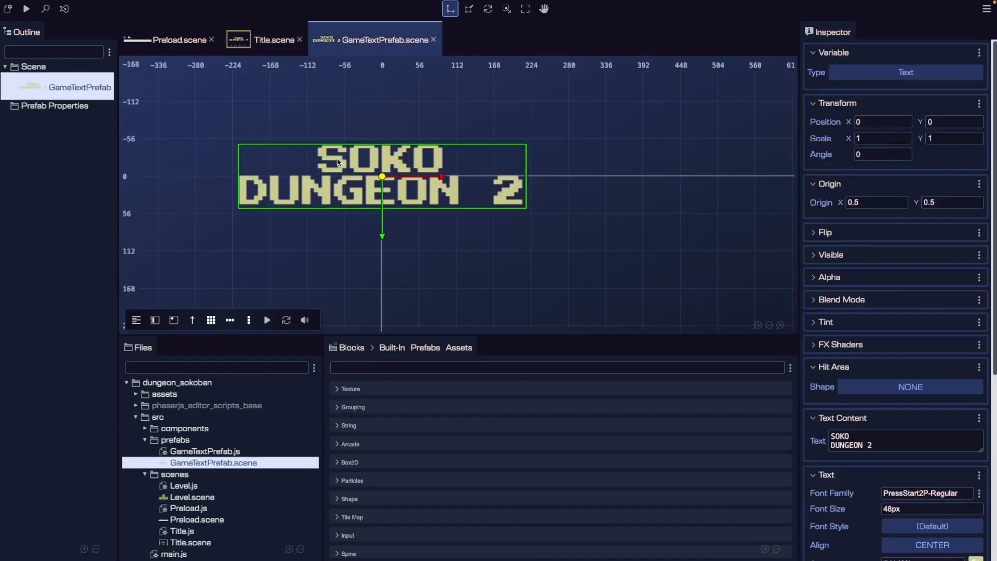
{"action": "scroll", "coordinate": [914, 406], "scroll_direction": "down", "scroll_amount": 3}
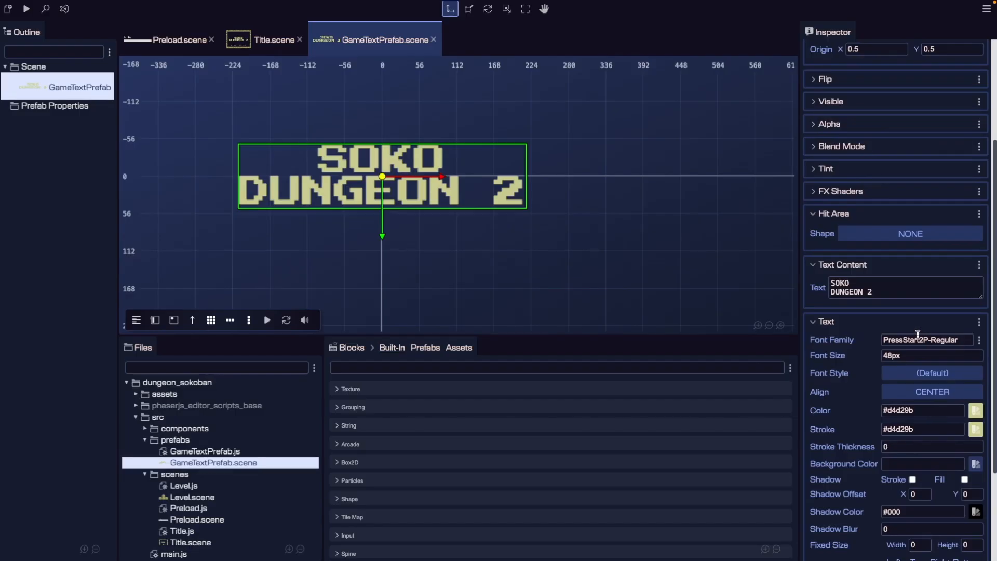
Step: Delete the three extra GameTextPrefab instances above the frame in Title.scene, keeping the original titleText
{"action": "left_click", "coordinate": [271, 40]}
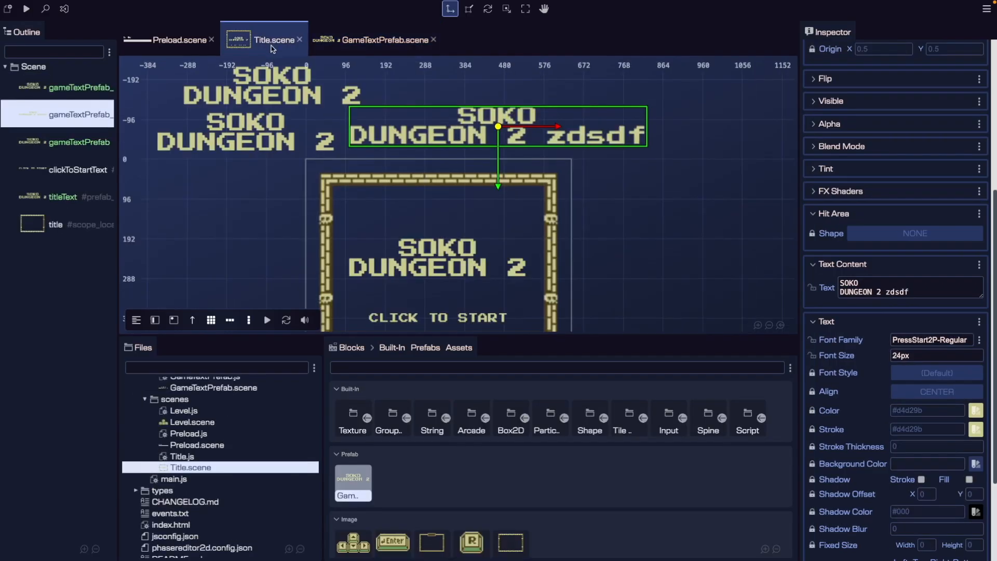
{"action": "left_click", "coordinate": [419, 254]}
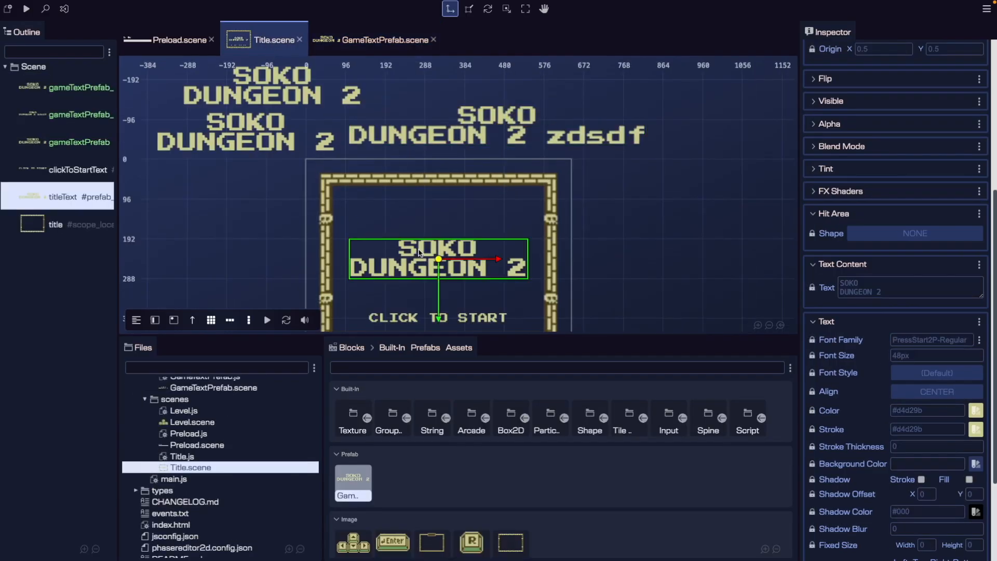
{"action": "left_click", "coordinate": [306, 135]}
{"action": "left_click", "coordinate": [292, 93]}
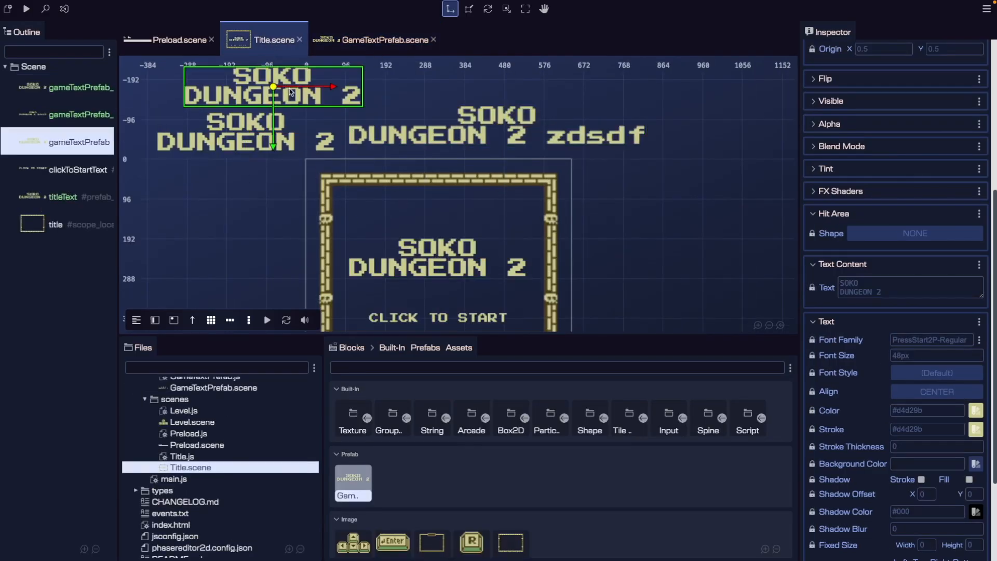
{"action": "key", "text": "Delete"}
{"action": "left_click", "coordinate": [291, 115]}
{"action": "key", "text": "Delete"}
{"action": "left_click", "coordinate": [459, 145]}
{"action": "key", "text": "Delete"}
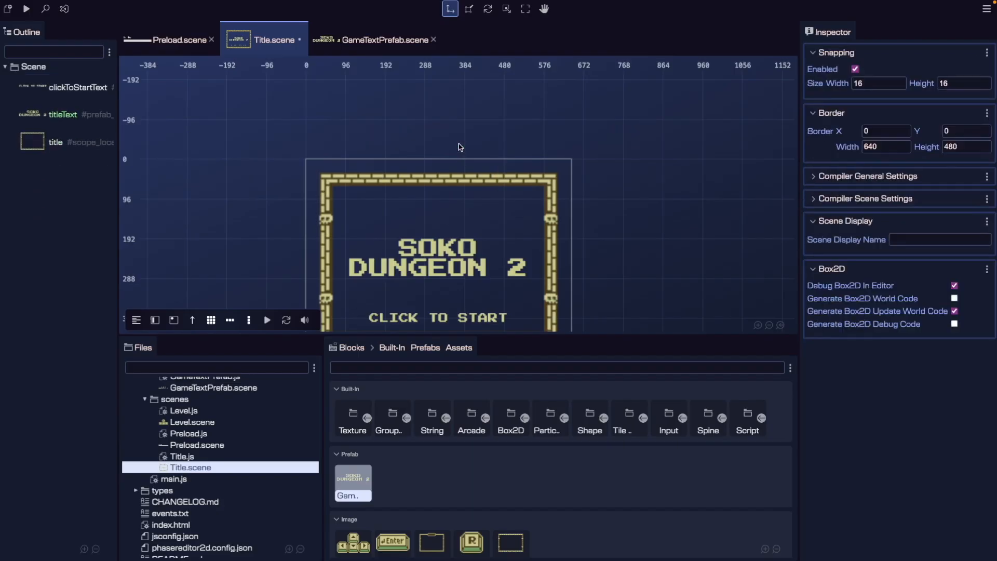
Step: Replace the default text in GameTextPrefab.scene with PLACEHOLDER
{"action": "left_click", "coordinate": [459, 256]}
{"action": "left_click", "coordinate": [386, 47]}
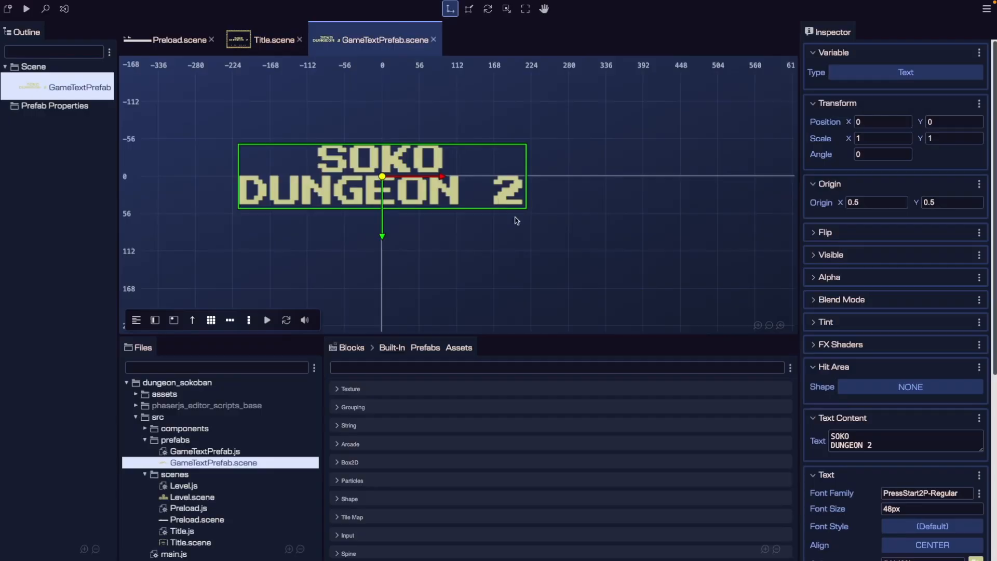
{"action": "left_click", "coordinate": [877, 444]}
{"action": "key", "text": "ctrl+a"}
{"action": "type", "text": "P"}
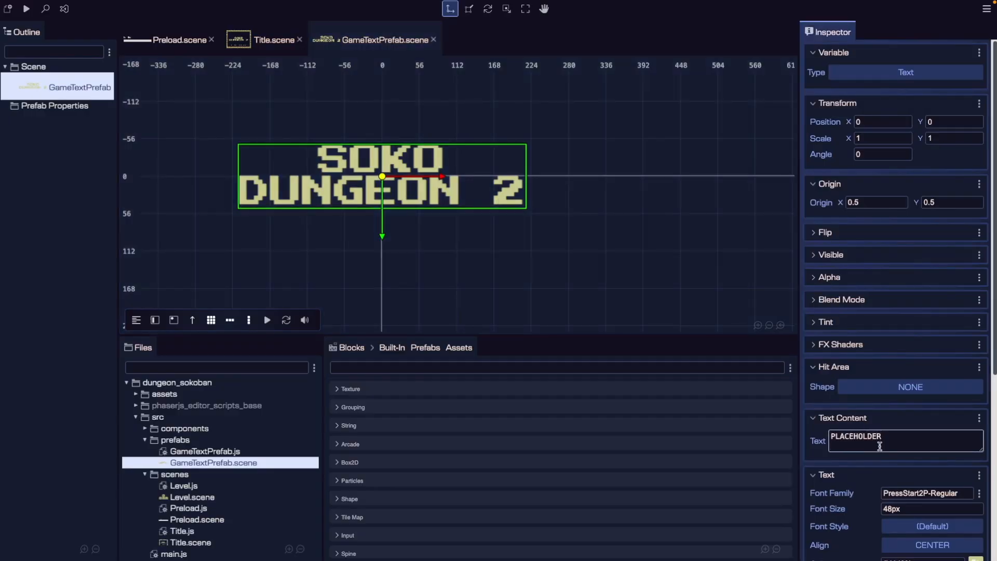
{"action": "key", "text": "Tab"}
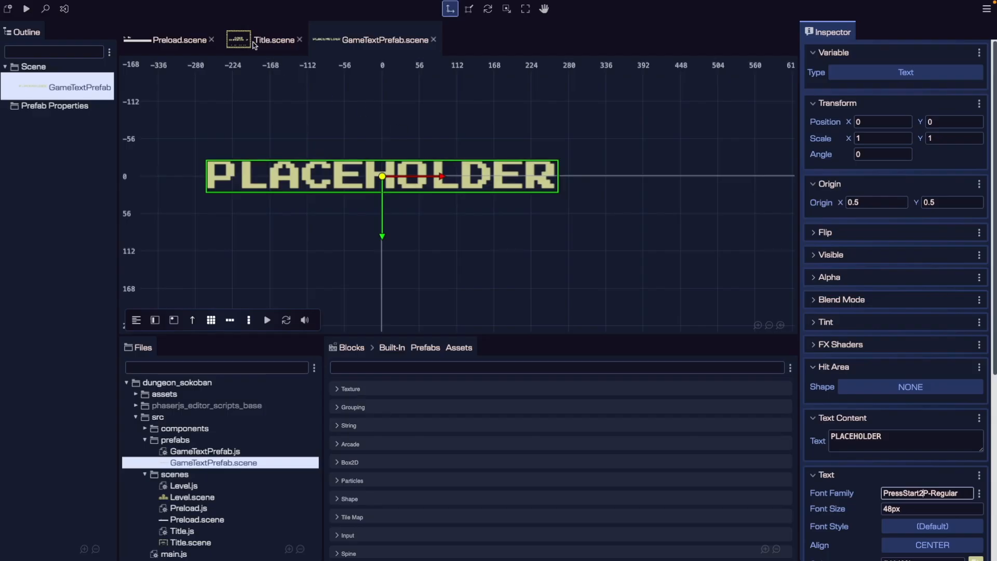
Step: In Title.scene, unlock titleText's text property and set it to SOKO DUNGEON on two lines
{"action": "left_click", "coordinate": [266, 40]}
{"action": "scroll", "coordinate": [446, 259], "scroll_direction": "up", "scroll_amount": 2}
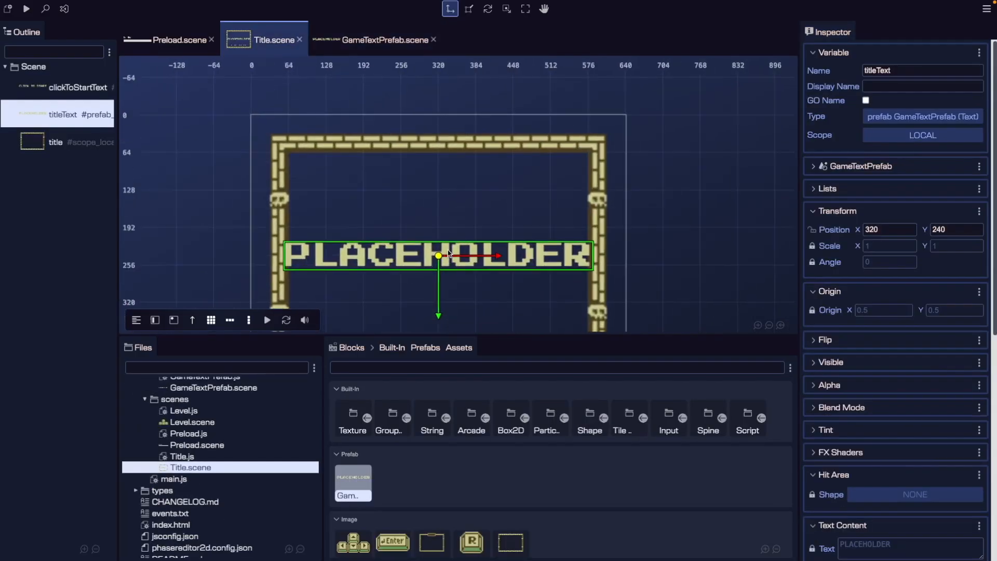
{"action": "scroll", "coordinate": [851, 475], "scroll_direction": "down", "scroll_amount": 2}
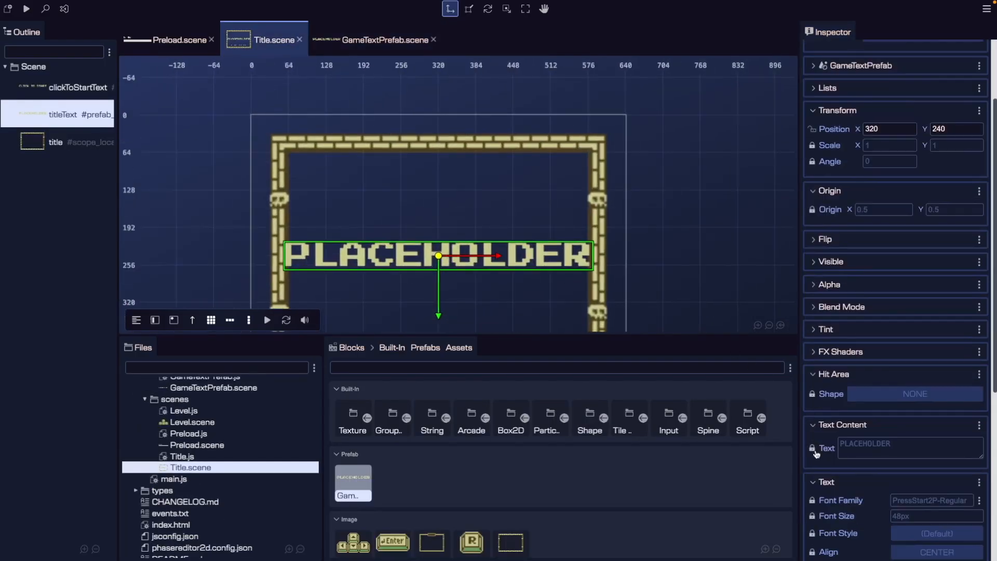
{"action": "left_click", "coordinate": [813, 448]}
{"action": "double_click", "coordinate": [910, 447]}
{"action": "type", "text": "S"}
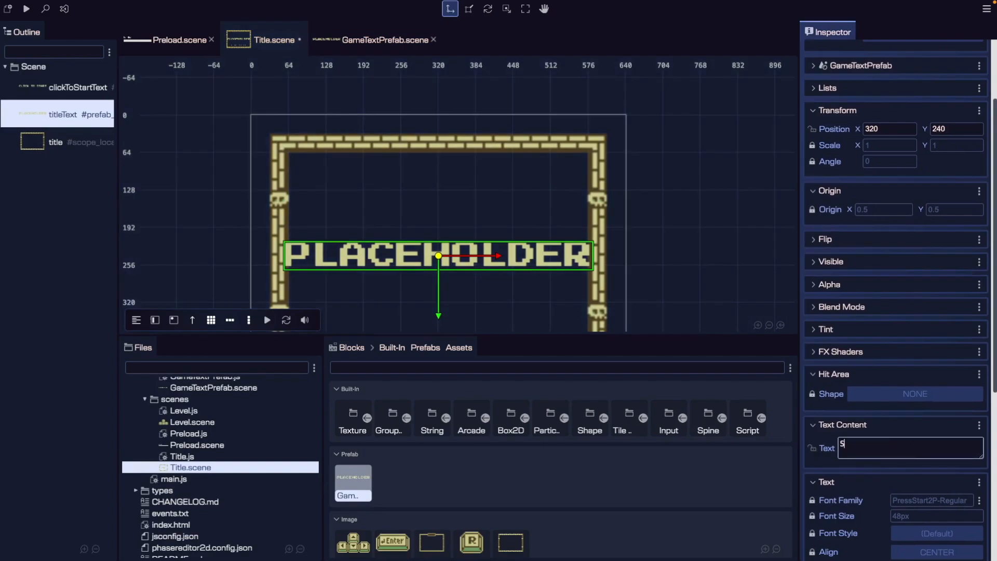
{"action": "type", "text": "OKO DUNGEON"}
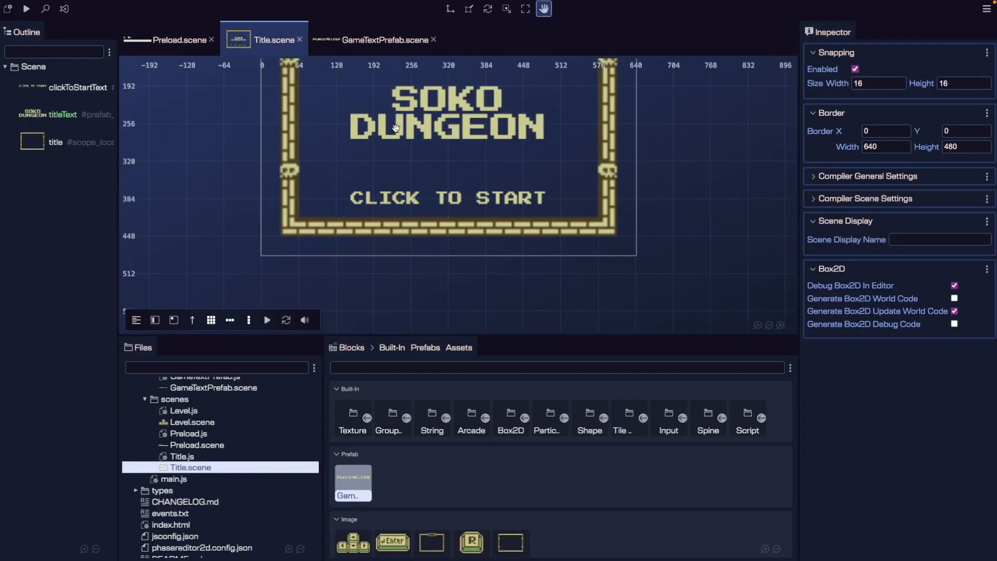
Step: Add a GameTextPrefab instance to Title.scene just above the CLICK TO START text, positioned at X 320, Y 336
{"action": "left_click", "coordinate": [106, 83]}
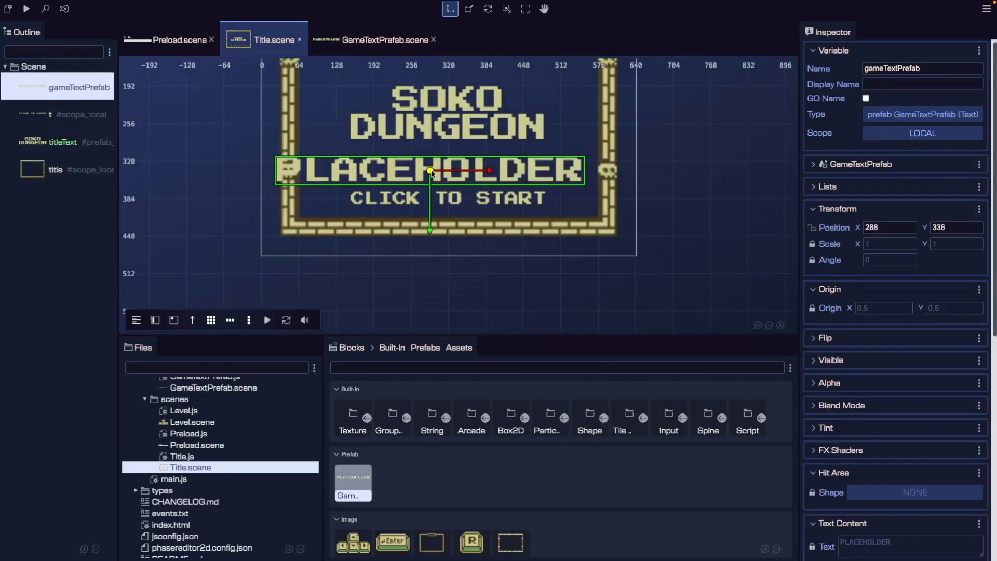
{"action": "left_click_drag", "start_coordinate": [430, 171], "coordinate": [450, 172]}
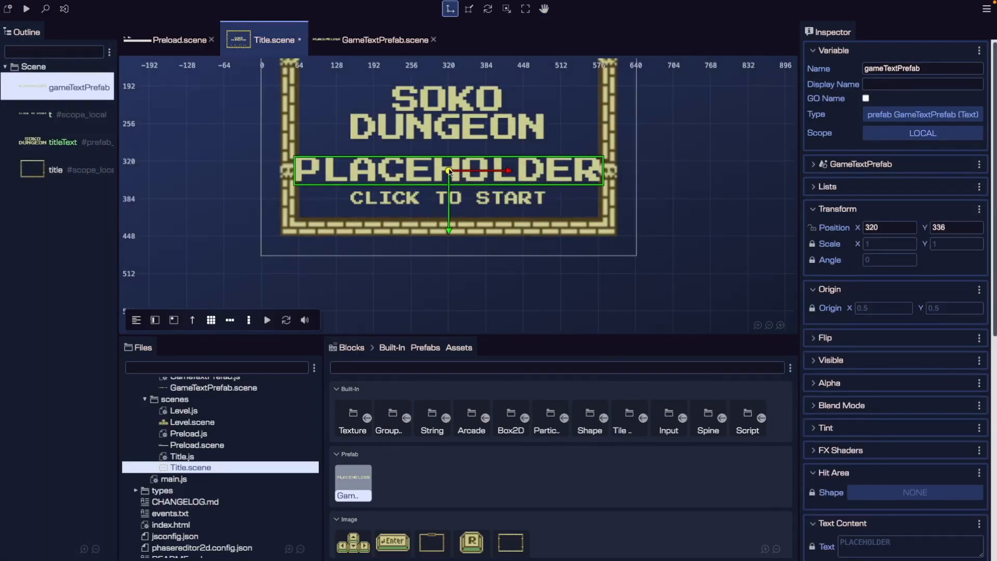
{"action": "left_click", "coordinate": [446, 204]}
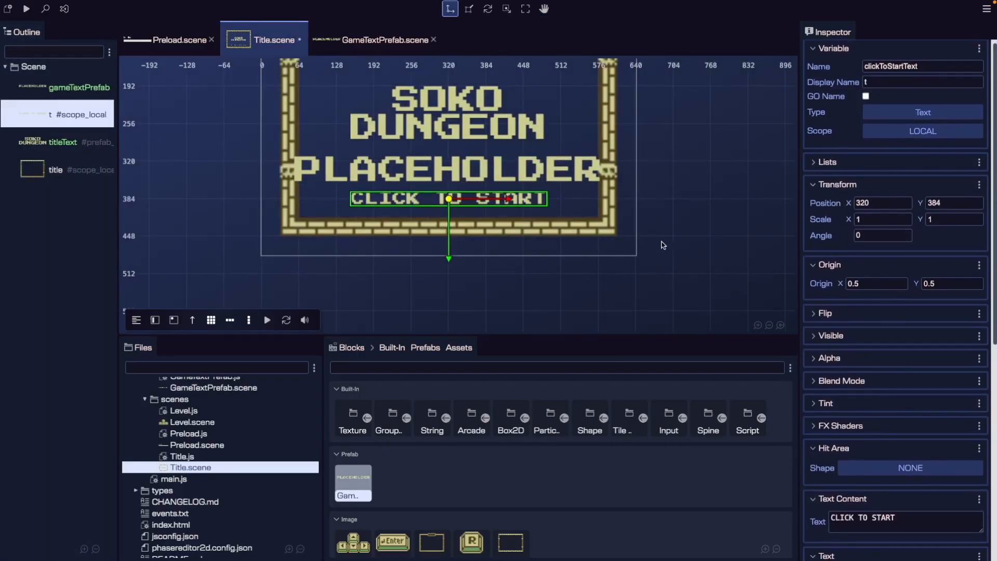
{"action": "left_click", "coordinate": [510, 177]}
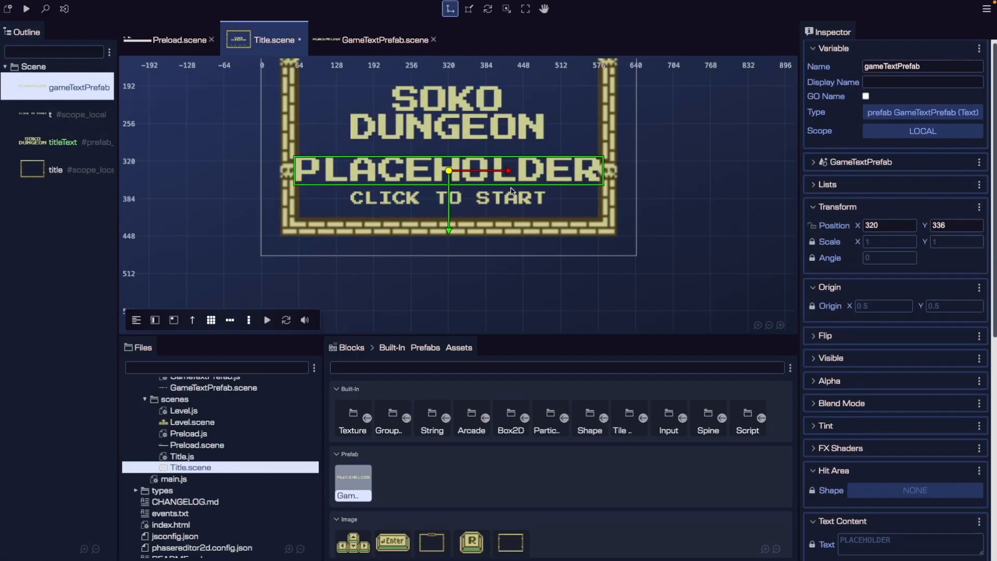
Step: Copy the CLICK TO START text content from the original text and override the new GameTextPrefab instance's text with it
{"action": "left_click", "coordinate": [406, 204]}
{"action": "scroll", "coordinate": [914, 437], "scroll_direction": "down", "scroll_amount": 3}
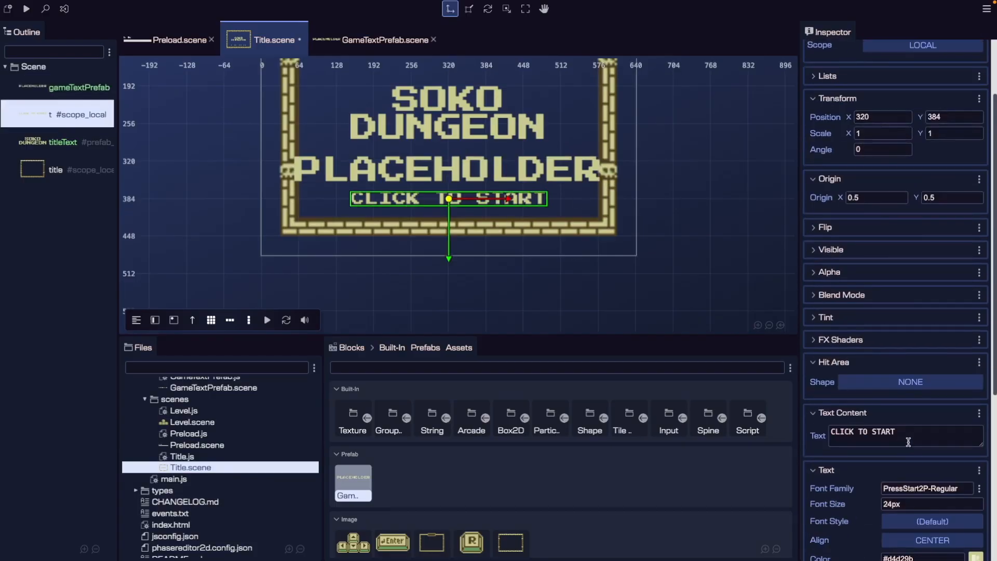
{"action": "triple_click", "coordinate": [913, 437]}
{"action": "left_click", "coordinate": [527, 186]}
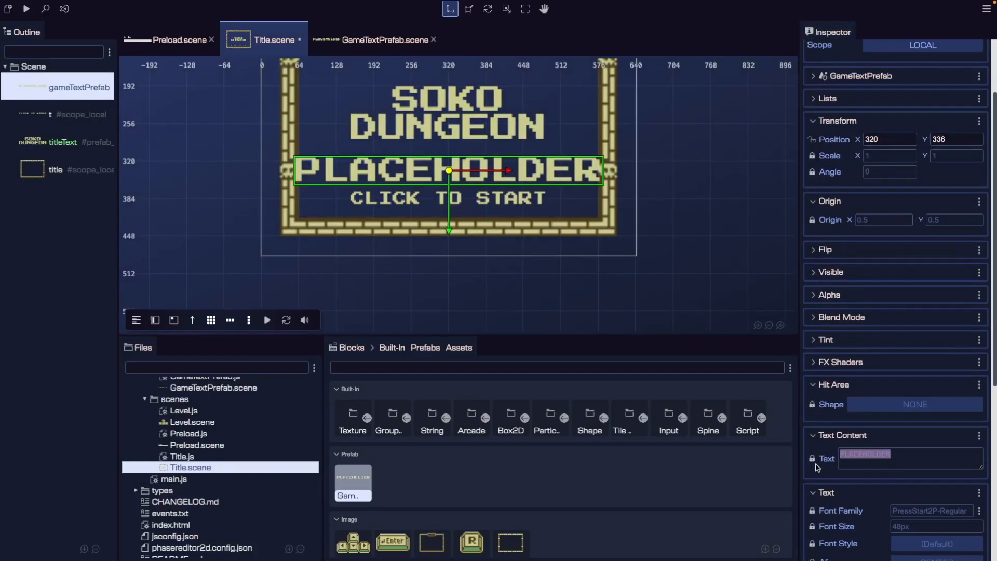
{"action": "triple_click", "coordinate": [872, 457]}
{"action": "key", "text": "ctrl+v"}
Step: Unlock the new instance's font size and set it to 24px
{"action": "left_click", "coordinate": [812, 526]}
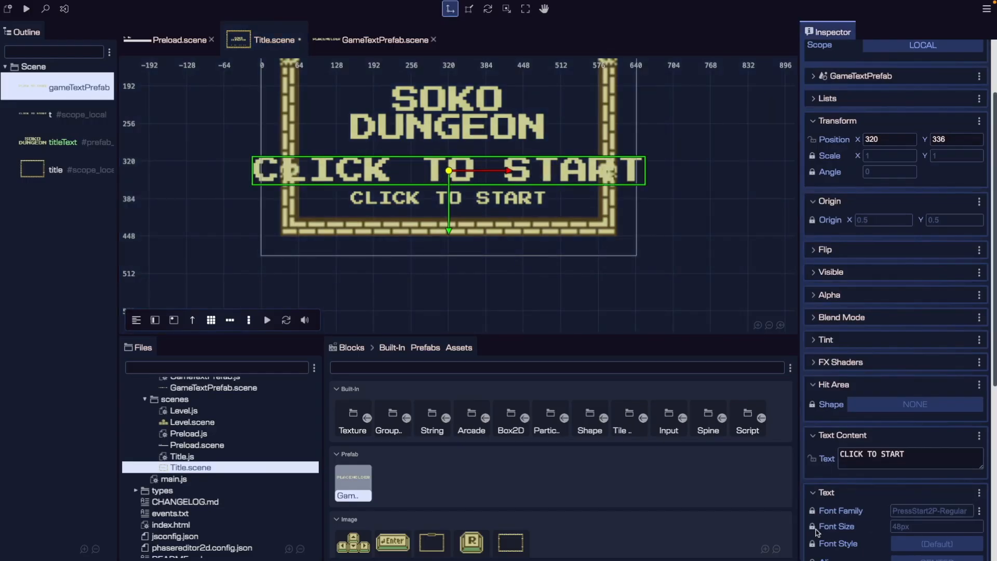
{"action": "left_click_drag", "start_coordinate": [902, 526], "coordinate": [883, 529]}
{"action": "type", "text": "24"}
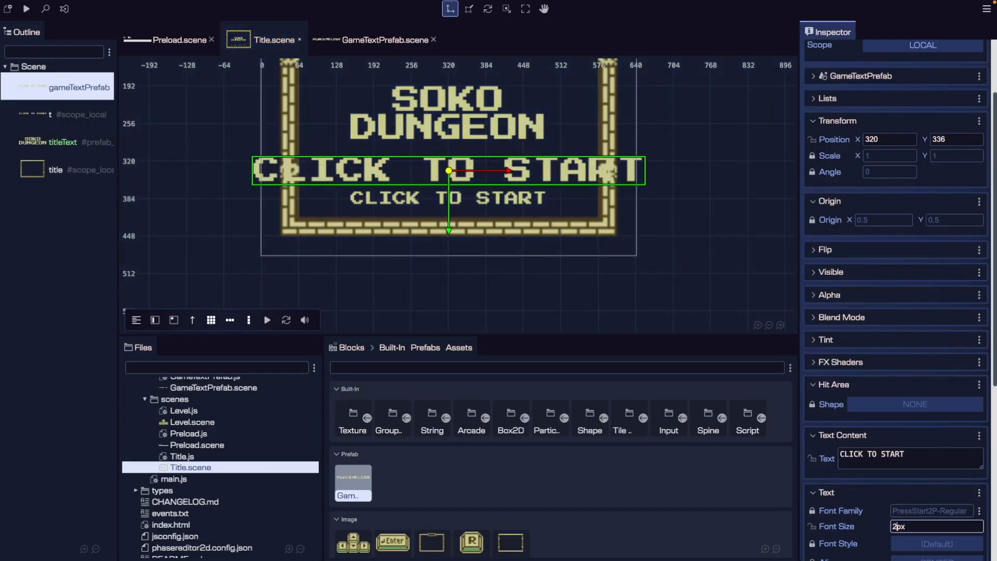
{"action": "left_click", "coordinate": [908, 459]}
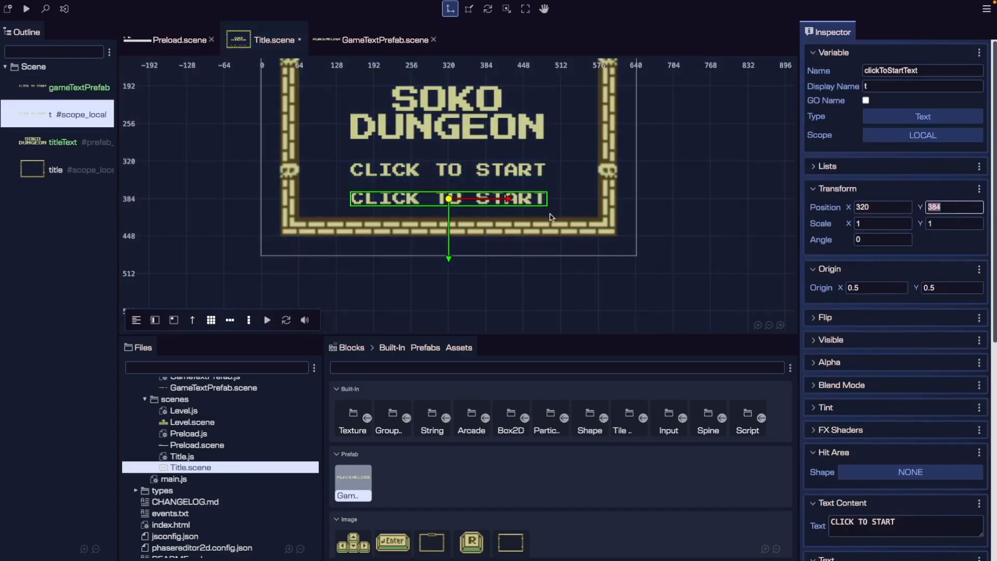
Step: Set the new CLICK TO START prefab instance's Y position to 384
{"action": "left_click", "coordinate": [506, 169]}
{"action": "double_click", "coordinate": [950, 233]}
{"action": "type", "text": "384"}
{"action": "left_click", "coordinate": [889, 232]}
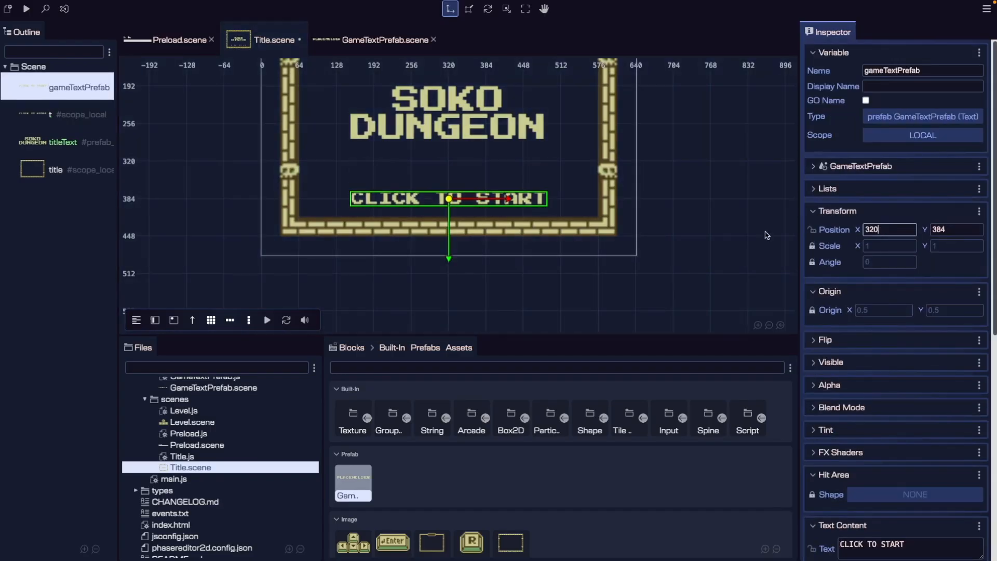
{"action": "left_click", "coordinate": [613, 218]}
Step: Copy the original click-to-start text's variable name and delete that original text object from Title.scene
{"action": "left_click", "coordinate": [71, 233]}
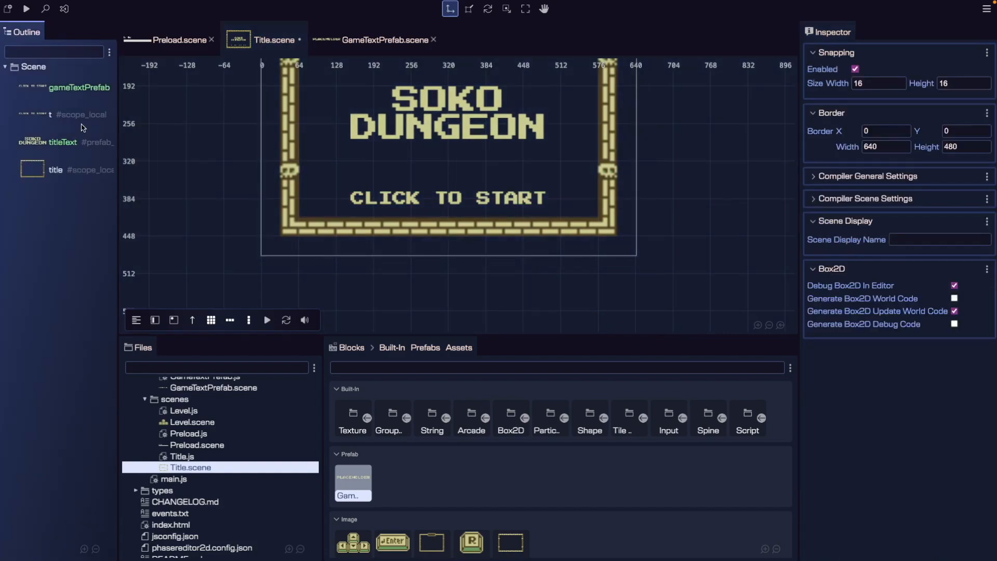
{"action": "left_click", "coordinate": [82, 123]}
{"action": "double_click", "coordinate": [894, 70]}
{"action": "left_click", "coordinate": [54, 200]}
{"action": "left_click", "coordinate": [100, 120]}
{"action": "key", "text": "Delete"}
Step: Rename the gameTextPrefab instance as clickToStartText and save Title.scene
{"action": "left_click", "coordinate": [84, 93]}
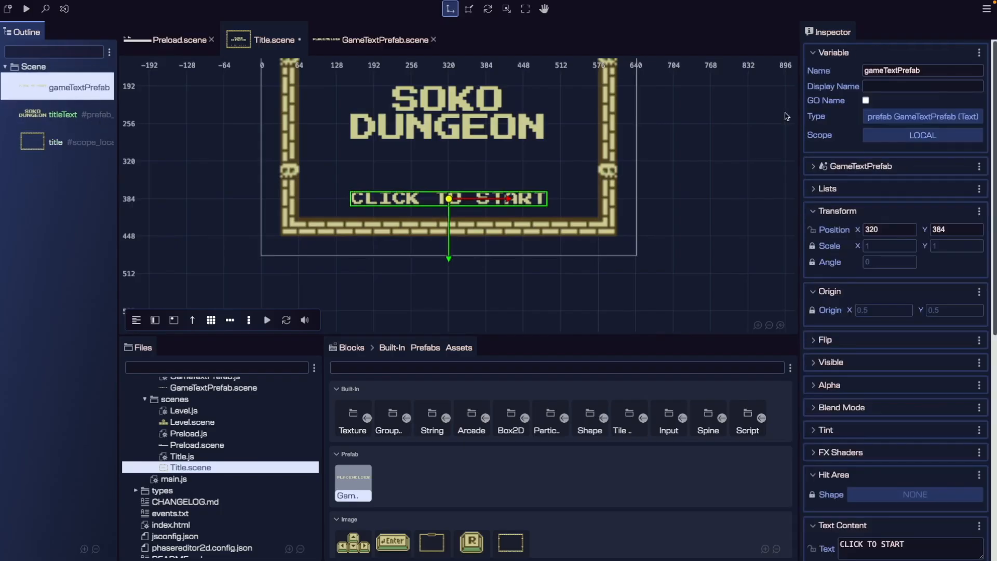
{"action": "double_click", "coordinate": [936, 72]}
{"action": "key", "text": "ctrl+v"}
{"action": "left_click", "coordinate": [924, 87]}
{"action": "left_click", "coordinate": [701, 165]}
{"action": "left_click", "coordinate": [702, 169]}
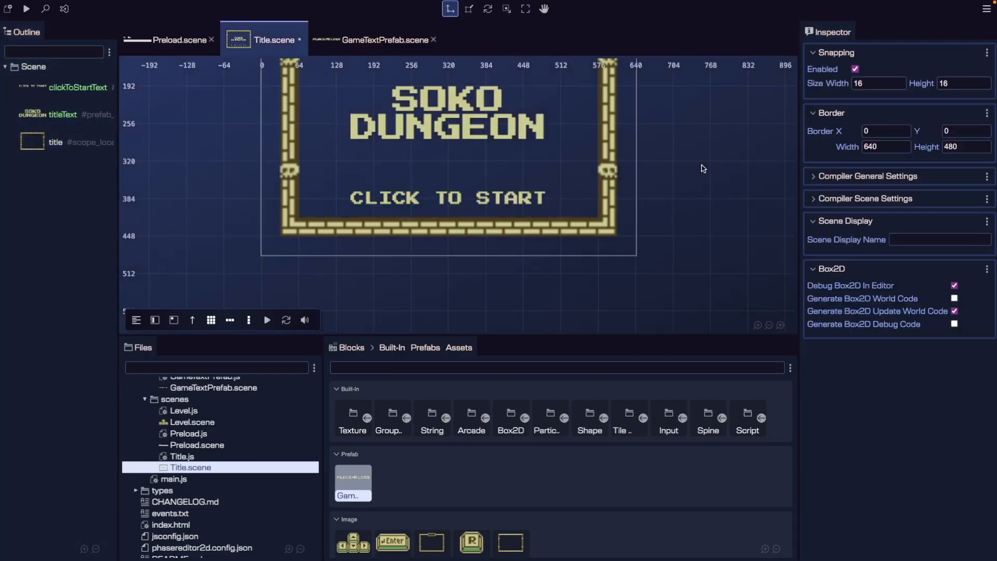
Step: Switch to the My Game tab in the browser and examine the running game and its console
{"action": "key", "text": "ctrl+Right"}
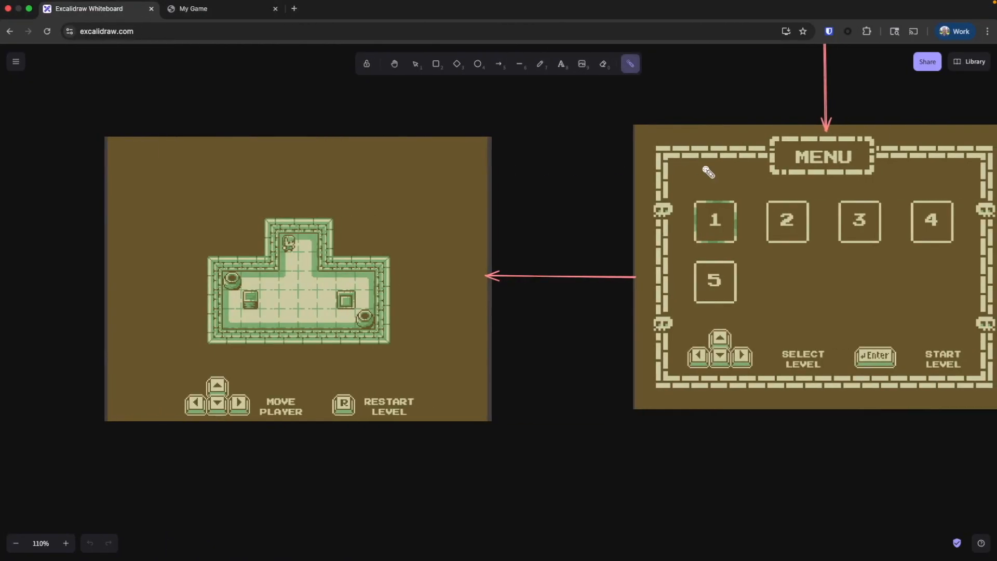
{"action": "left_click", "coordinate": [216, 10]}
{"action": "left_click_drag", "start_coordinate": [672, 225], "coordinate": [525, 222]}
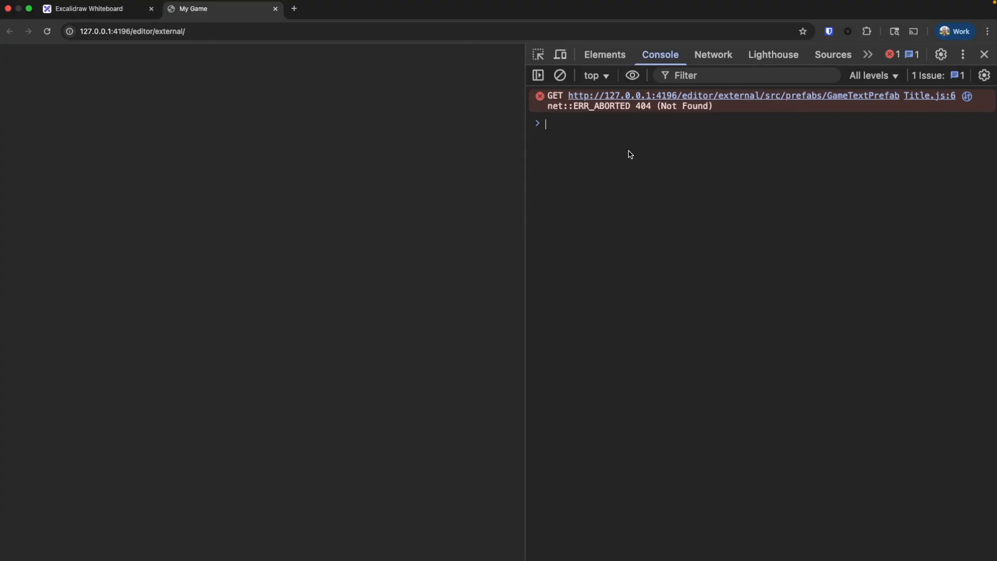
Step: Switch to Title.js in the code editor and examine the file path in the GameTextPrefab import
{"action": "key", "text": "ctrl+Left"}
{"action": "key", "text": "ctrl+Left"}
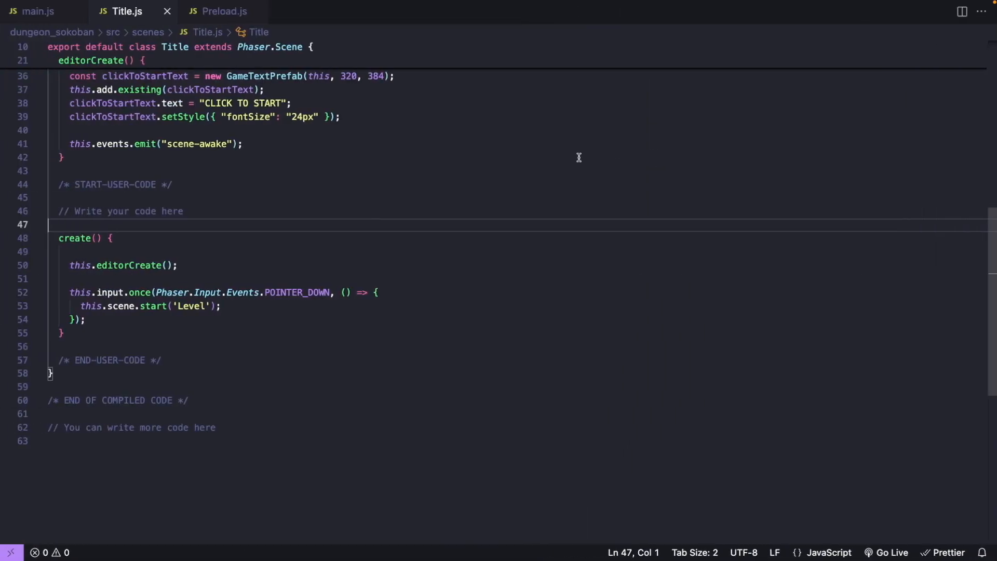
{"action": "scroll", "coordinate": [416, 172], "scroll_direction": "up", "scroll_amount": 12}
{"action": "left_click", "coordinate": [307, 158]}
{"action": "left_click_drag", "start_coordinate": [338, 116], "coordinate": [68, 118]}
{"action": "left_click", "coordinate": [279, 139]}
{"action": "left_click", "coordinate": [338, 117]}
{"action": "left_click", "coordinate": [339, 125]}
{"action": "key", "text": "ctrl+Right"}
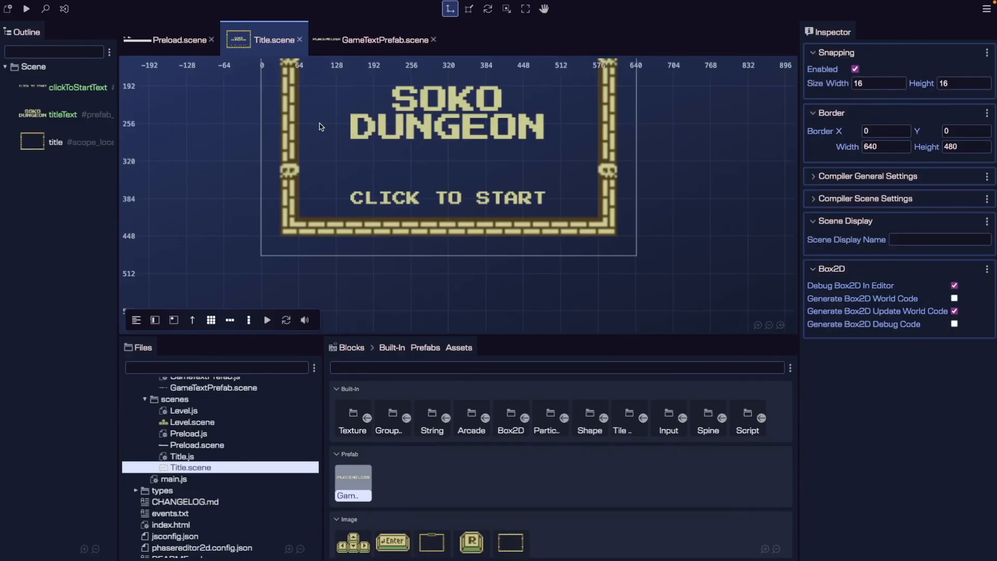
{"action": "key", "text": "ctrl+Left"}
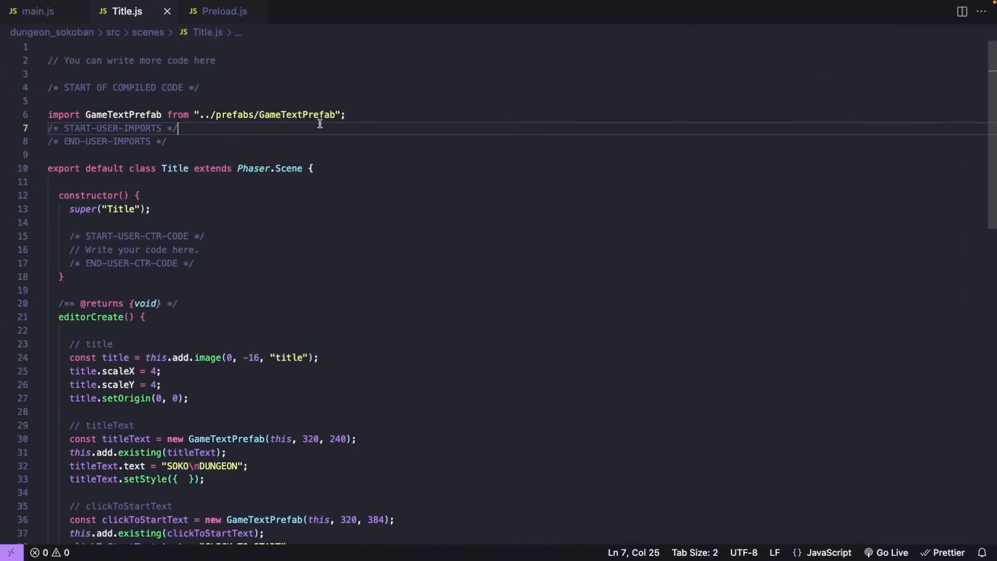
{"action": "left_click", "coordinate": [338, 117]}
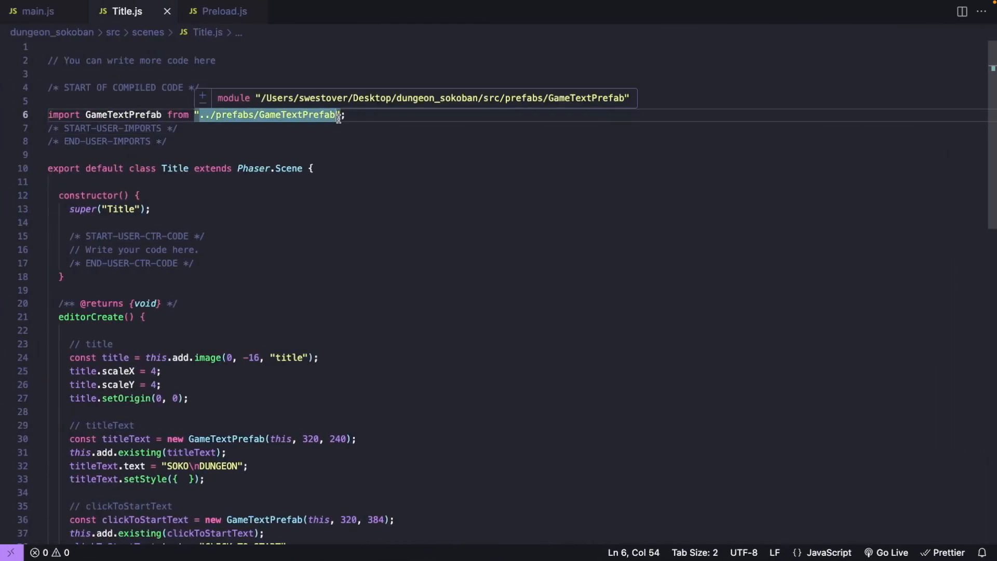
Step: Switch to Phaser Editor and enable Import File Ext. (ES Module) in Title.scene's general compiler settings
{"action": "key", "text": "ctrl+Right"}
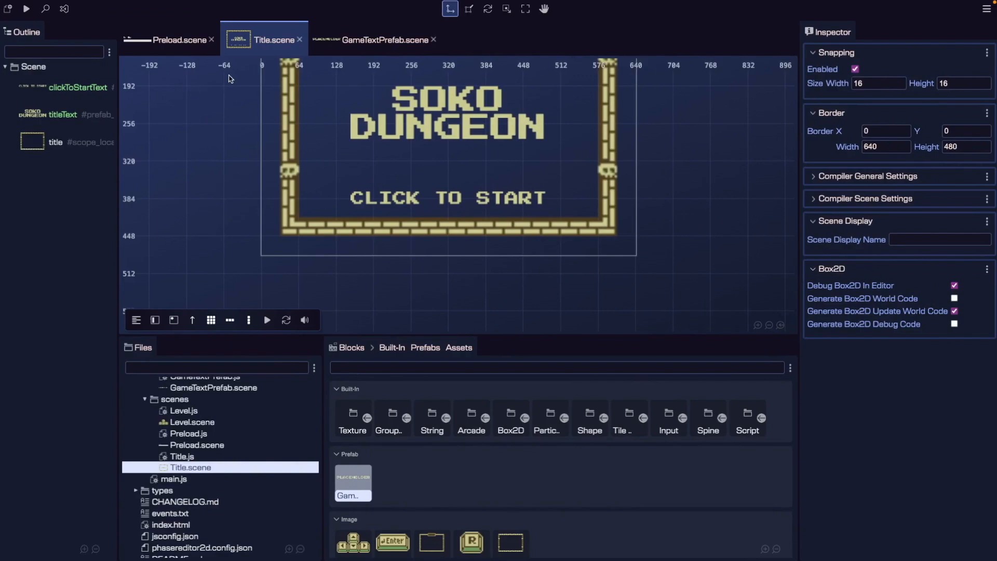
{"action": "left_click", "coordinate": [814, 177]}
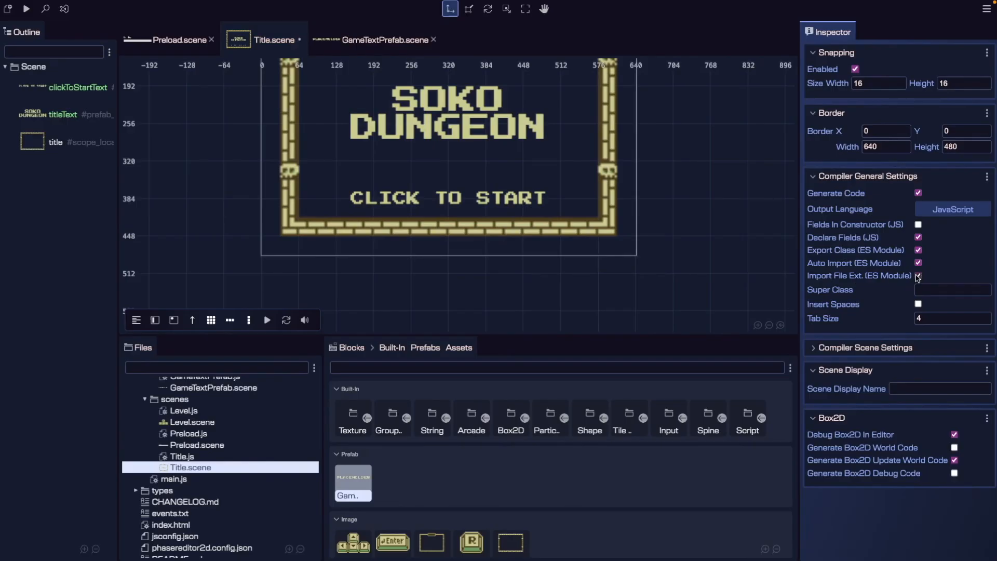
{"action": "left_click", "coordinate": [758, 235]}
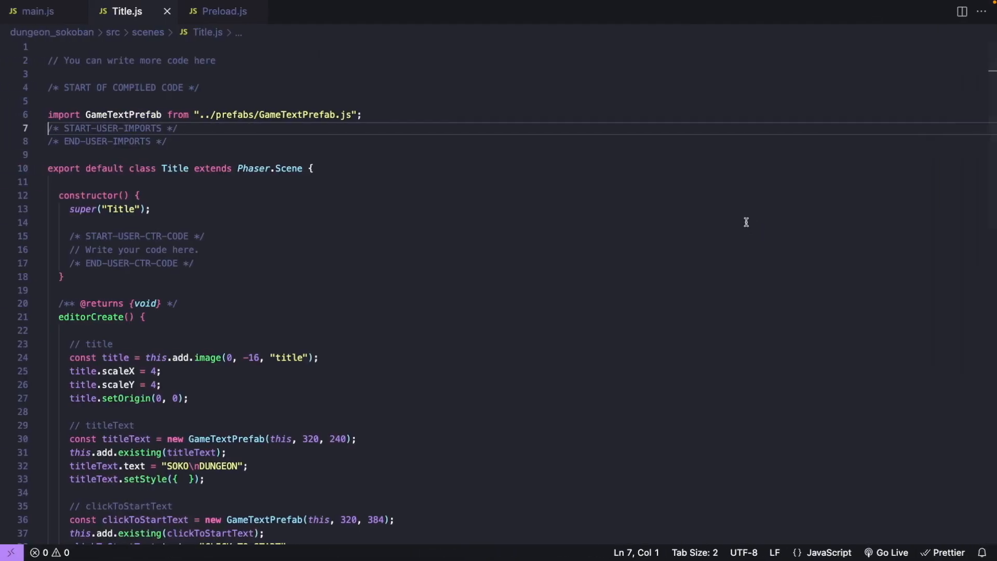
Step: Check the file extension in the regenerated GameTextPrefab import of Title.js
{"action": "left_click", "coordinate": [52, 182]}
{"action": "left_click_drag", "start_coordinate": [200, 115], "coordinate": [338, 118]}
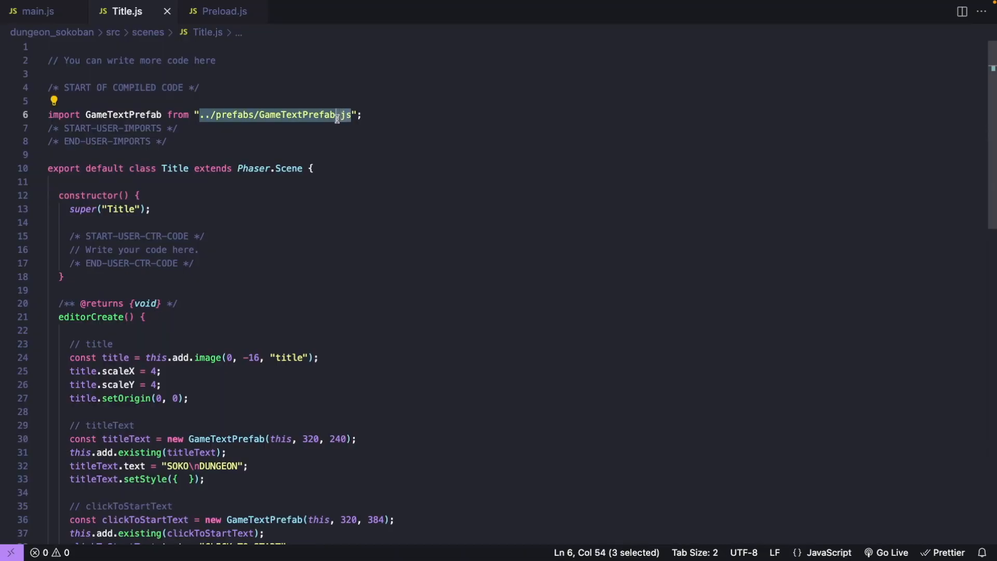
{"action": "left_click", "coordinate": [378, 153]}
Step: Switch to the browser, reload the game and start it from the title screen to test the scene
{"action": "key", "text": "ctrl+Right"}
{"action": "key", "text": "super+r"}
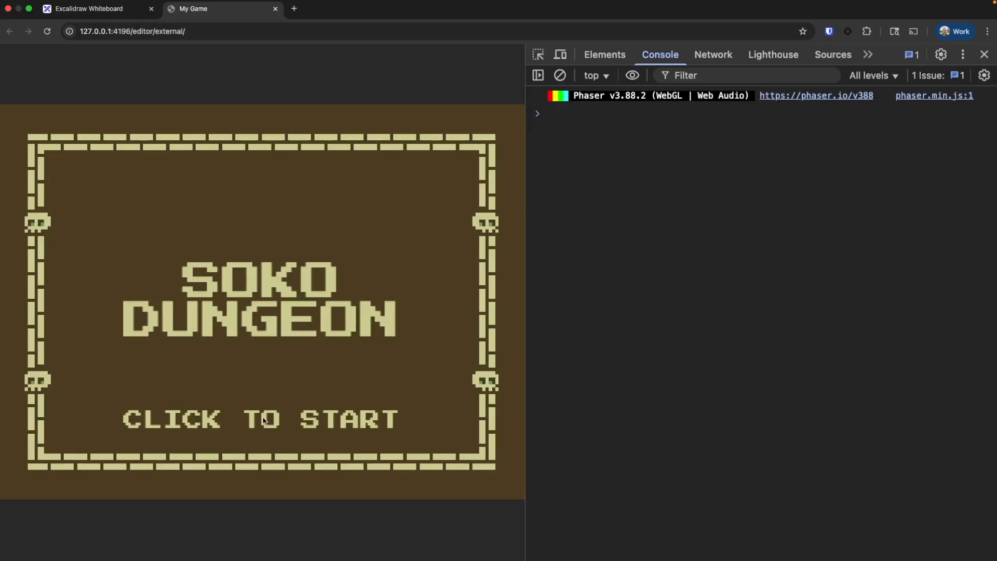
{"action": "left_click", "coordinate": [376, 269]}
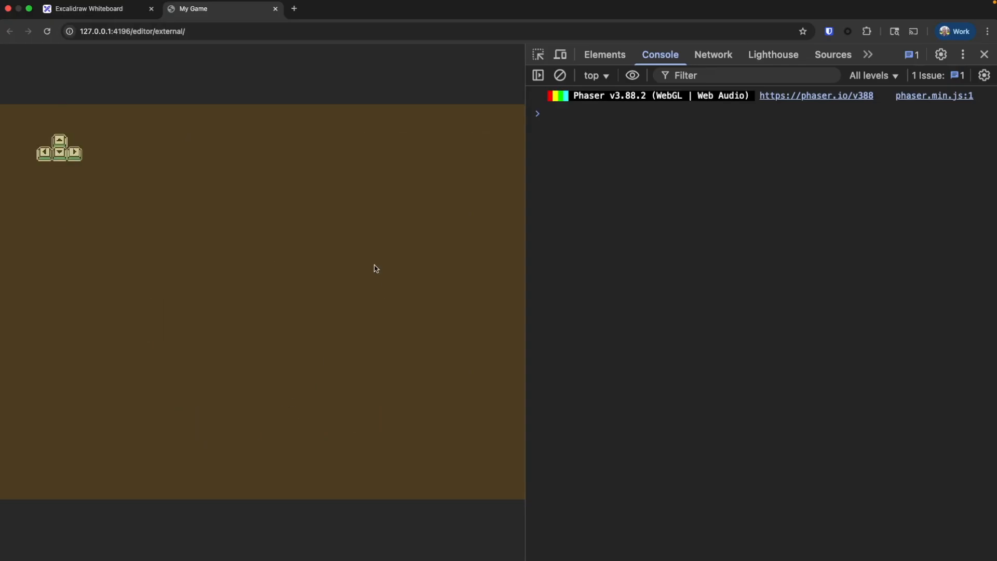
Step: Switch to Phaser Editor, open Preload.scene and add a GameTextPrefab instance above the existing loading text
{"action": "key", "text": "ctrl+Left"}
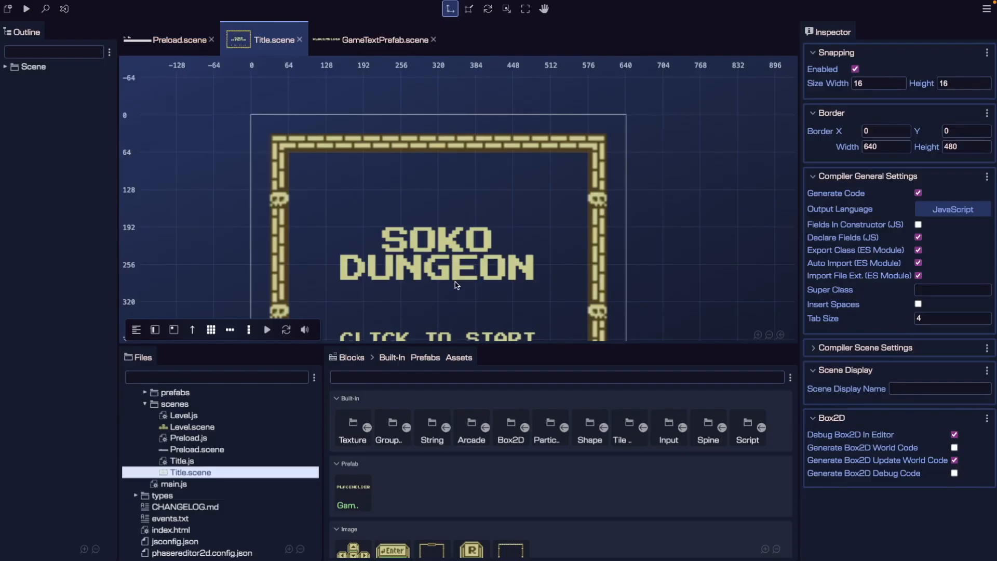
{"action": "left_click", "coordinate": [191, 46]}
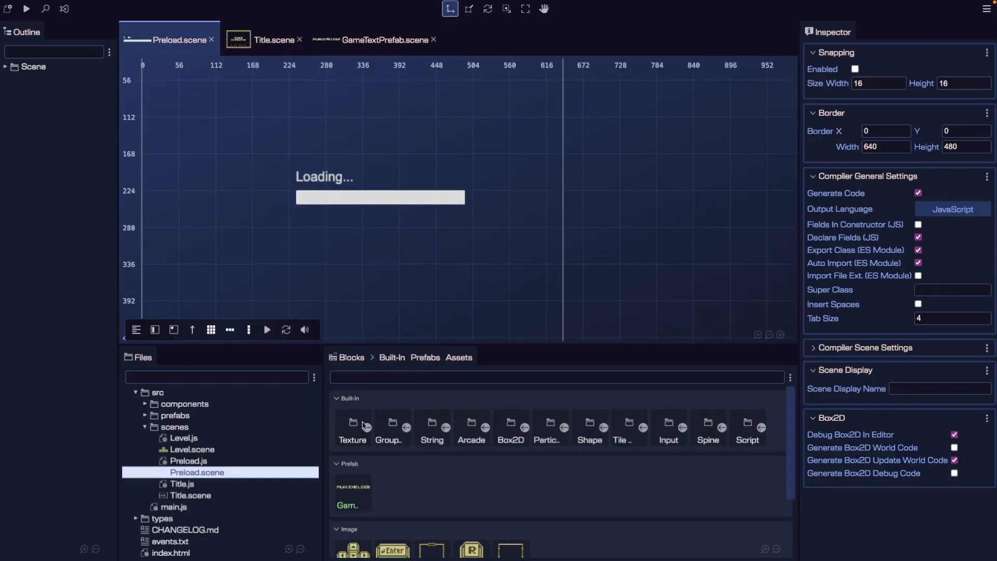
{"action": "left_click_drag", "start_coordinate": [363, 476], "coordinate": [453, 141]}
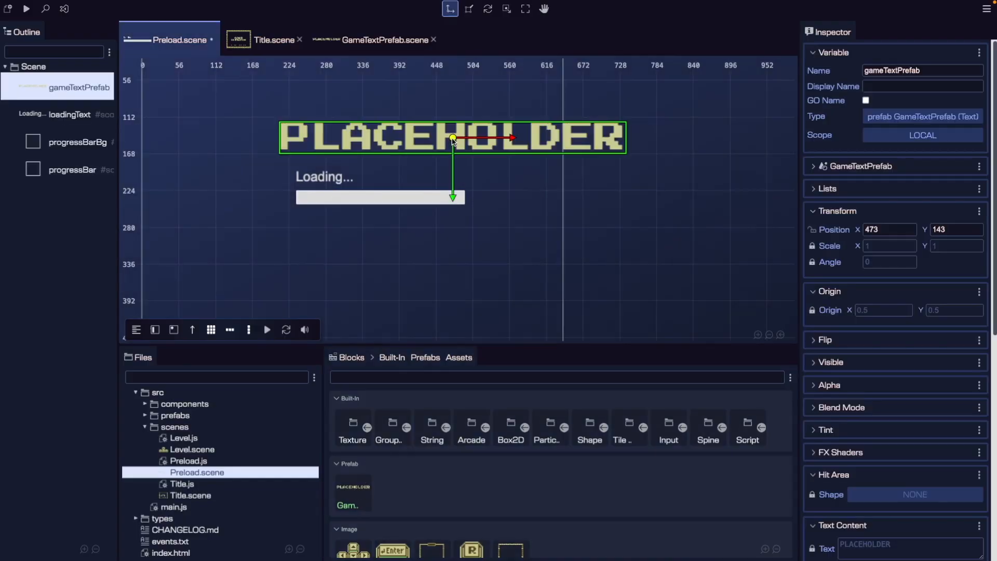
Step: Override the new Preload.scene prefab instance's text with "Loading..."
{"action": "left_click", "coordinate": [922, 543]}
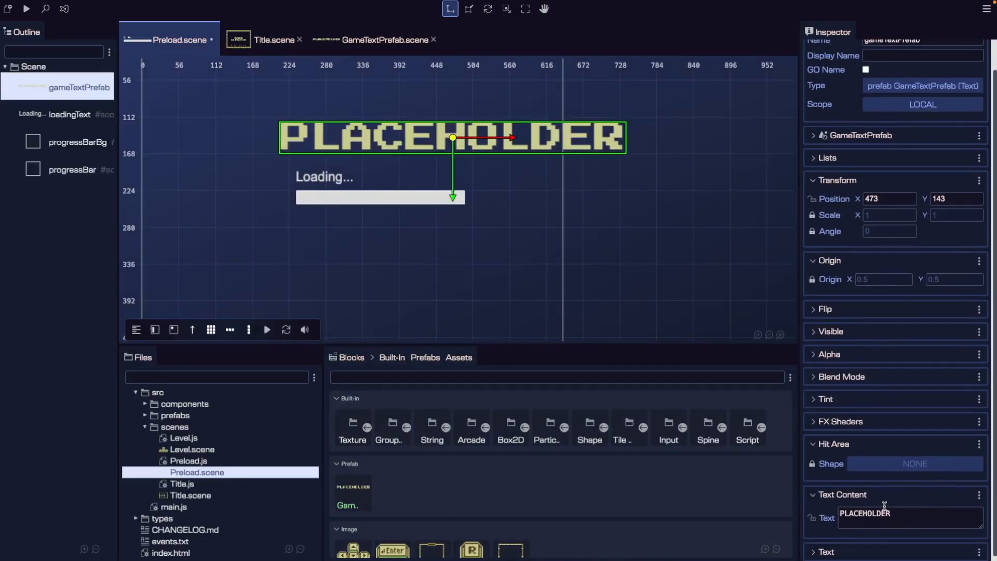
{"action": "key", "text": "ctrl+a"}
{"action": "type", "text": "Loading."}
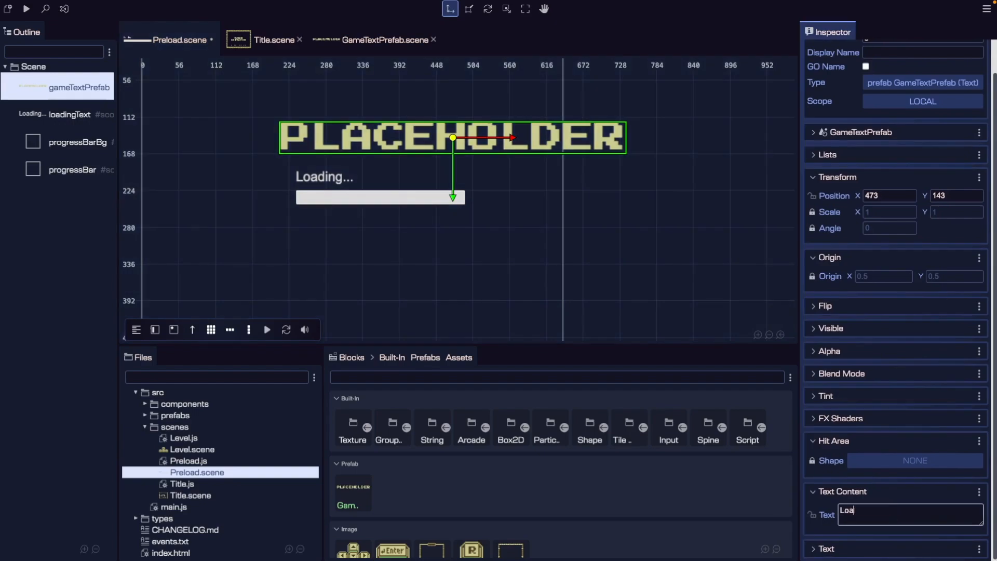
{"action": "left_click", "coordinate": [724, 227]}
Step: Unlock the new Loading... instance's font size and set it to 20px
{"action": "left_click", "coordinate": [492, 148]}
{"action": "left_click", "coordinate": [819, 549]}
{"action": "scroll", "coordinate": [818, 540], "scroll_direction": "down", "scroll_amount": 6}
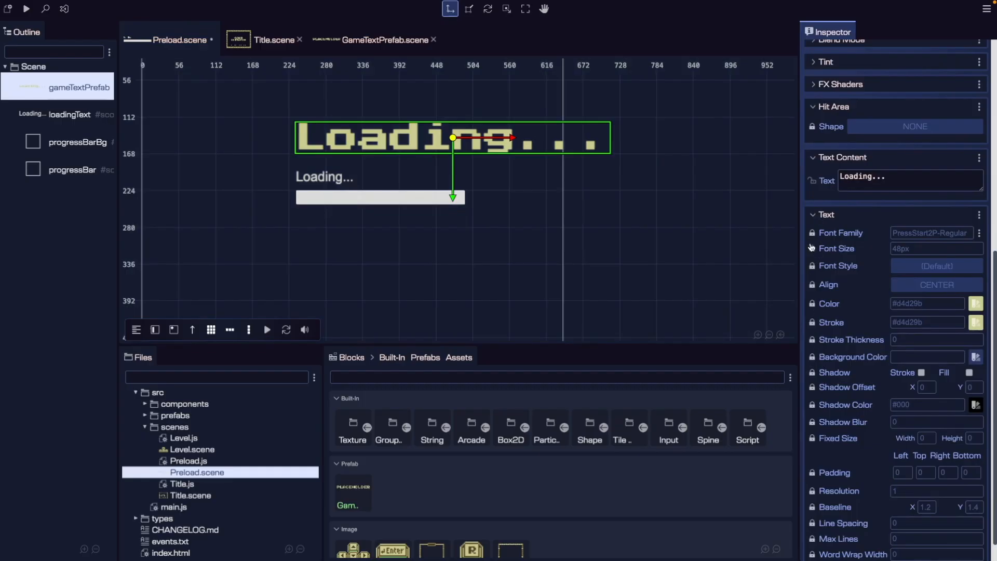
{"action": "left_click", "coordinate": [892, 249]}
{"action": "type", "text": "20"}
{"action": "left_click", "coordinate": [891, 218]}
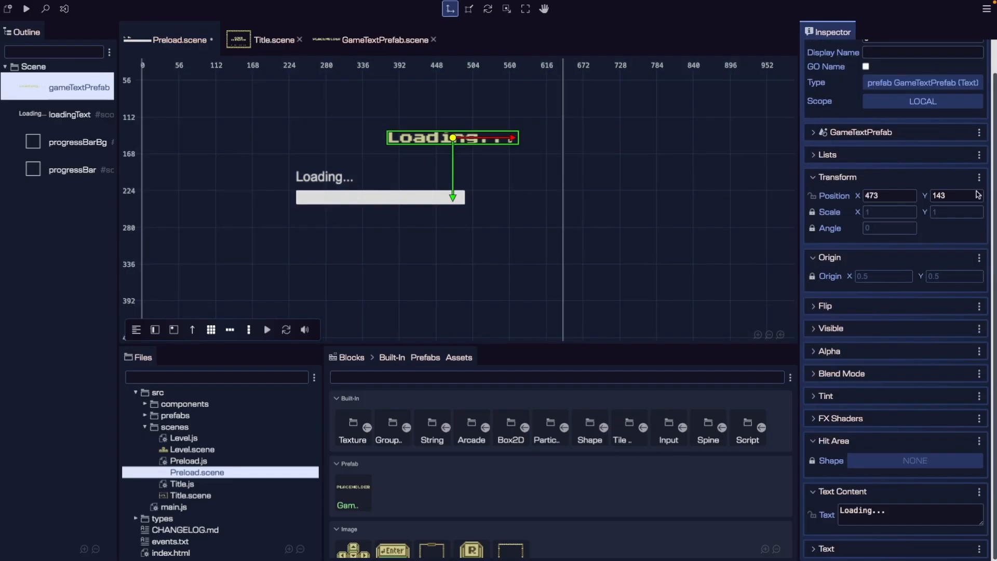
Step: Set the new Loading... instance's X position to 320, lower it to just above the progress bar, and save Preload.scene
{"action": "double_click", "coordinate": [895, 196]}
{"action": "type", "text": "320"}
{"action": "key", "text": "Tab"}
{"action": "type", "text": "20"}
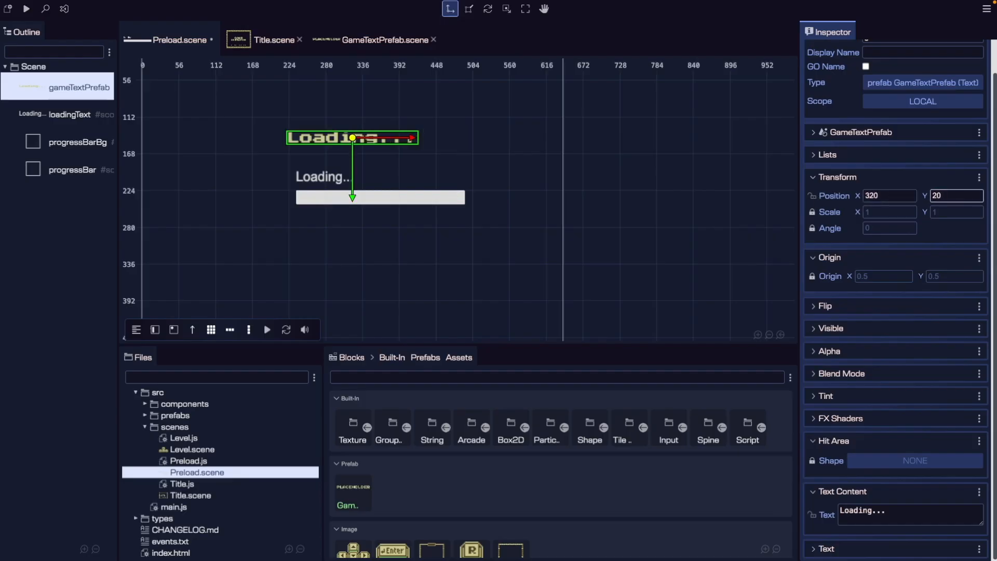
{"action": "key", "text": "Return"}
{"action": "left_click", "coordinate": [591, 213]}
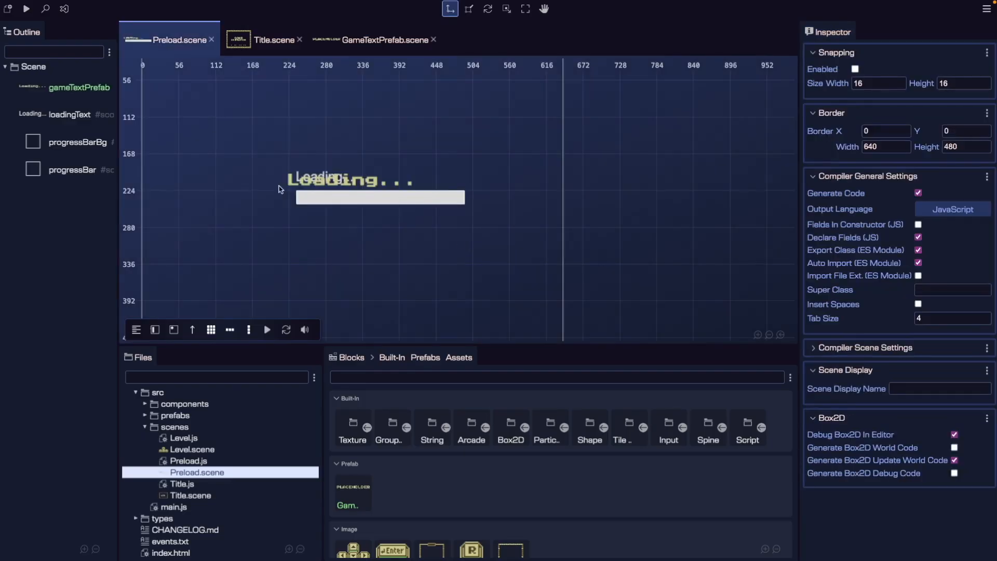
Step: Copy the old loadingText object's name and delete that object from Preload.scene
{"action": "left_click", "coordinate": [75, 117]}
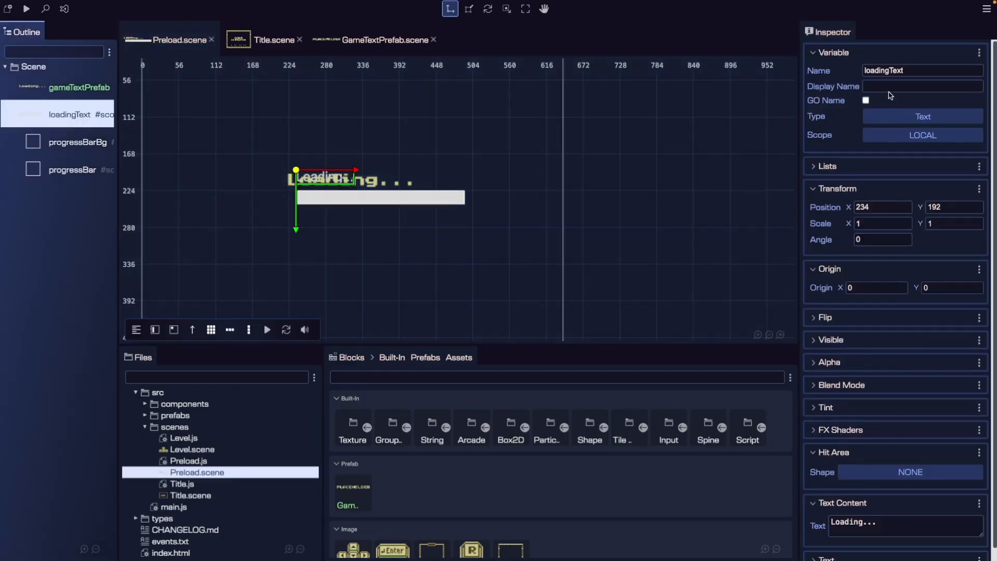
{"action": "double_click", "coordinate": [910, 72]}
{"action": "left_click", "coordinate": [660, 159]}
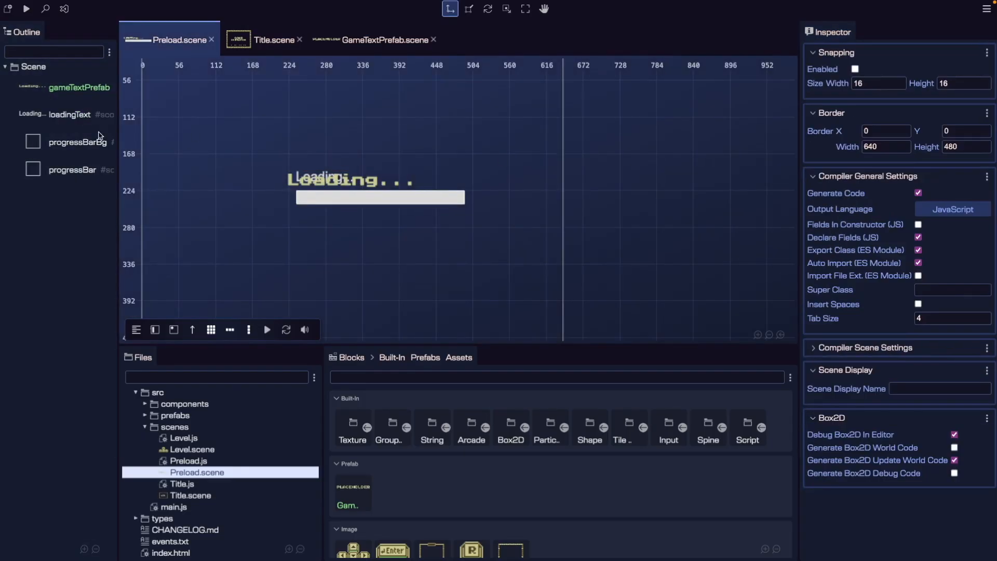
{"action": "left_click", "coordinate": [79, 111]}
{"action": "key", "text": "Delete"}
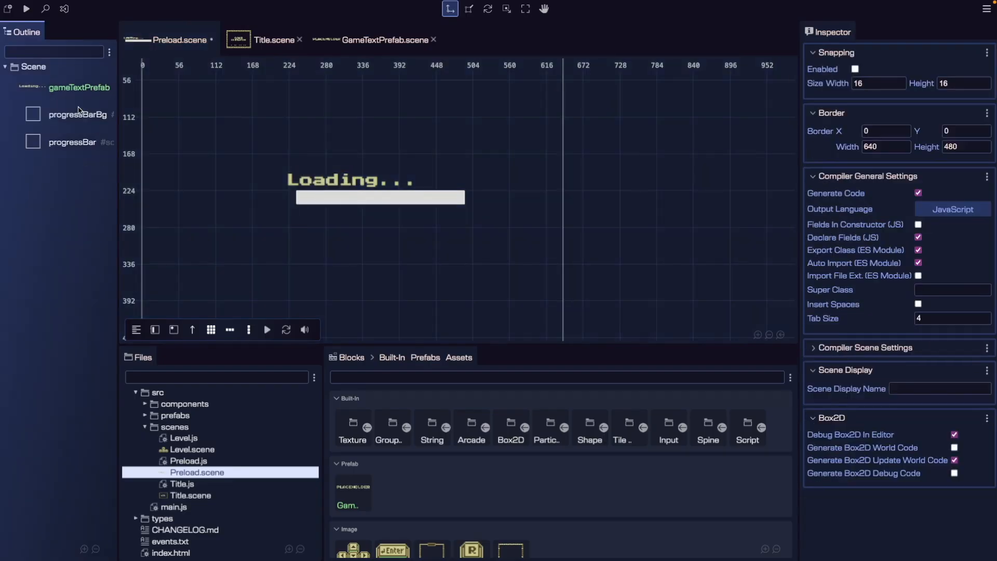
Step: Rename the GameTextPrefab instance in Preload.scene as loadingText and save the scene
{"action": "left_click", "coordinate": [87, 82]}
{"action": "double_click", "coordinate": [943, 72]}
{"action": "type", "text": "loadingText"}
{"action": "key", "text": "Tab"}
{"action": "left_click", "coordinate": [710, 156]}
{"action": "key", "text": "ctrl+s"}
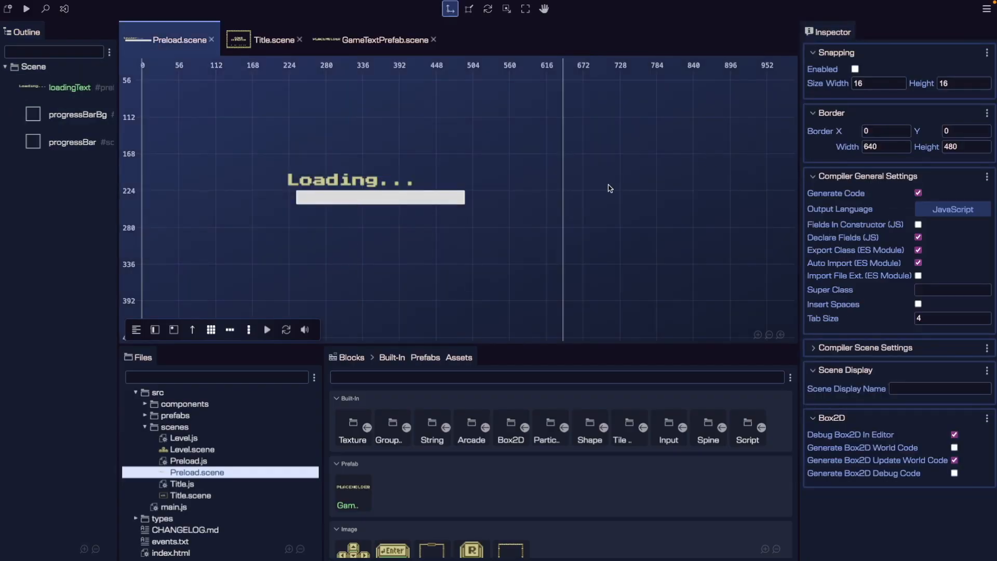
Step: Switch to the browser, reload the game to test the preload scene, and return to Phaser Editor
{"action": "key", "text": "ctrl+Right"}
{"action": "key", "text": "super+r"}
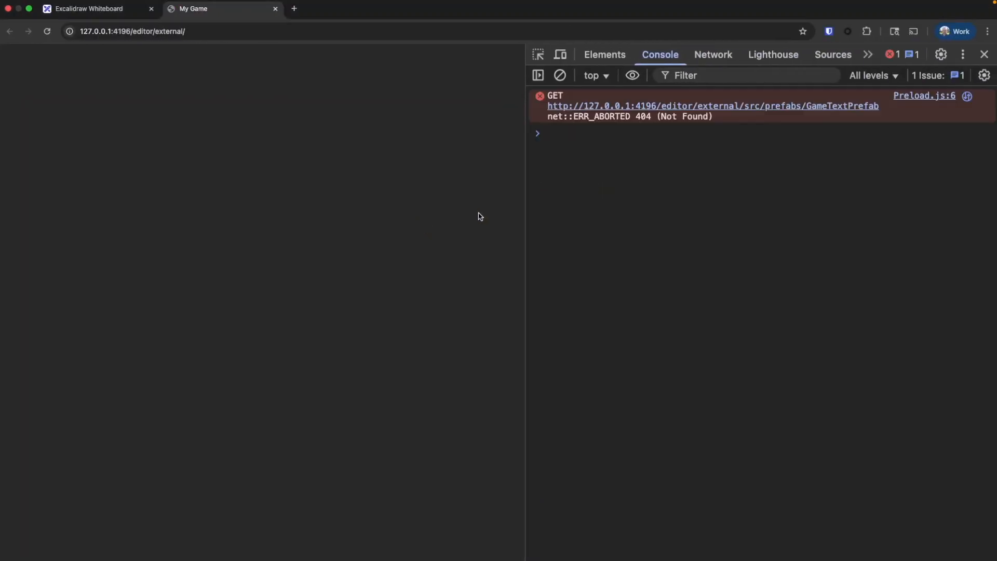
{"action": "key", "text": "ctrl+Left"}
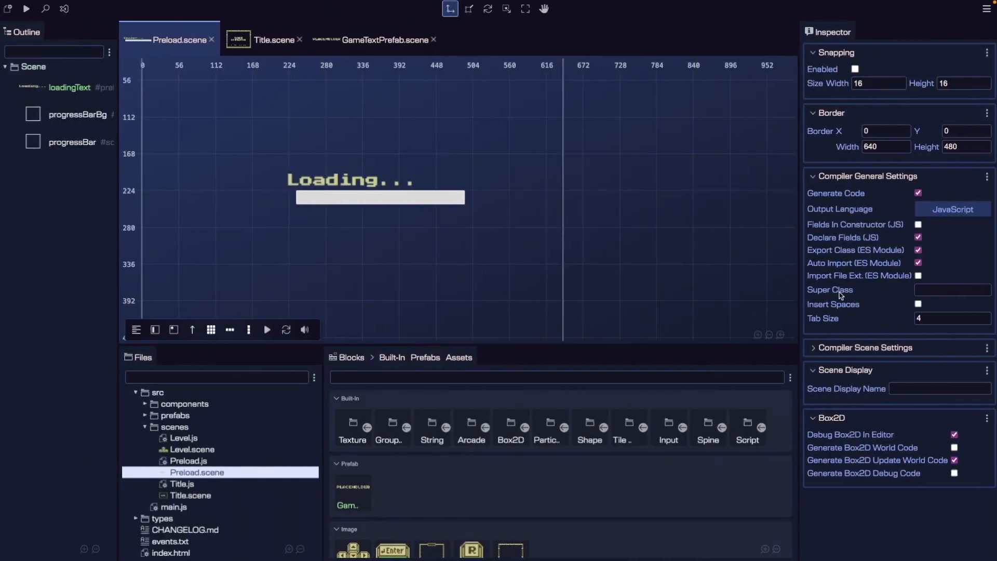
Step: Enable importing with file extensions in Preload.scene's compiler settings and reload the game in the browser
{"action": "left_click", "coordinate": [918, 276]}
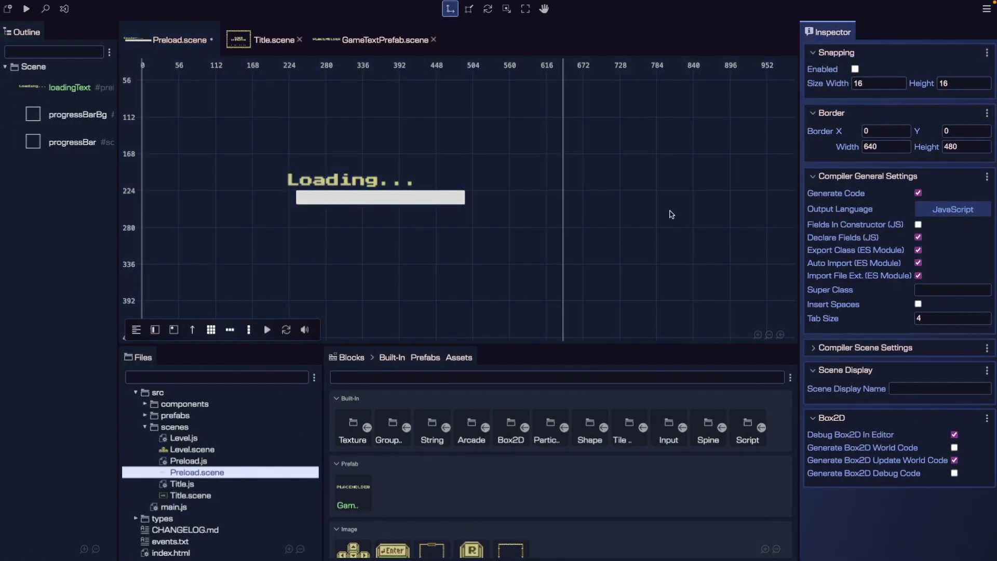
{"action": "key", "text": "ctrl+Right"}
{"action": "key", "text": "super+r"}
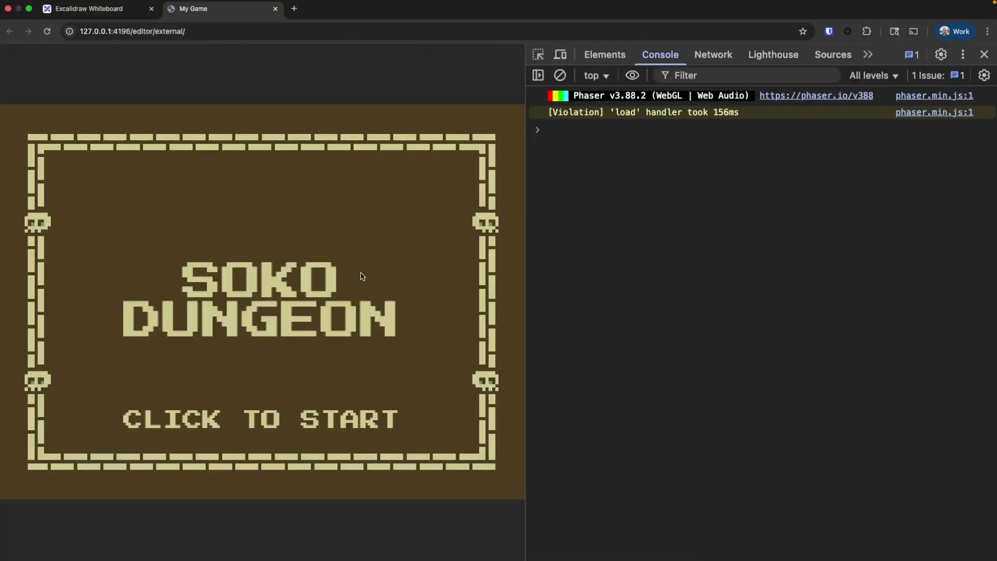
{"action": "key", "text": "super+r"}
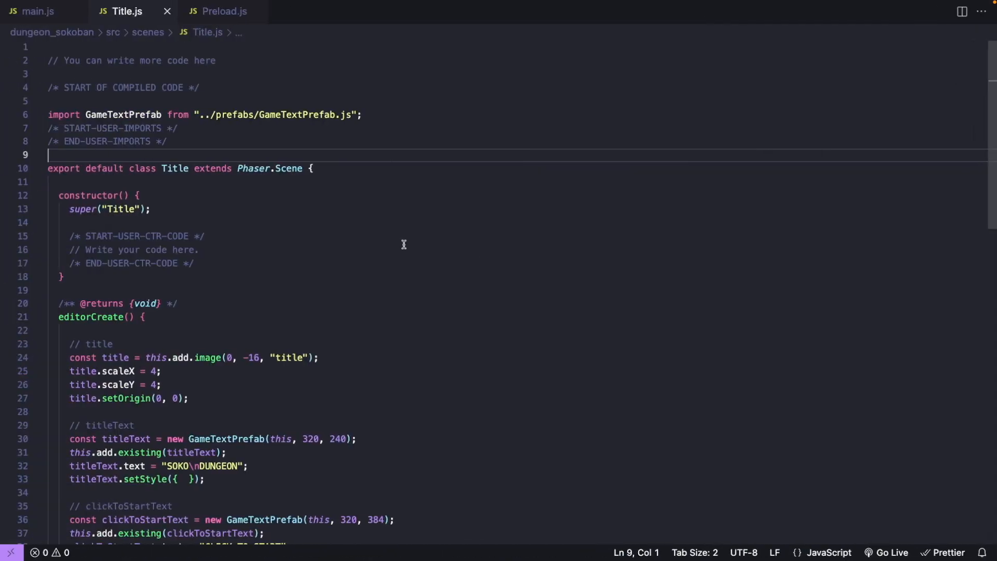
Step: Switch to the code editor, comment out this.scene.start("Title") in Preload.js's create method, and reload the game in the browser
{"action": "left_click", "coordinate": [404, 244]}
{"action": "key", "text": "ctrl+Tab"}
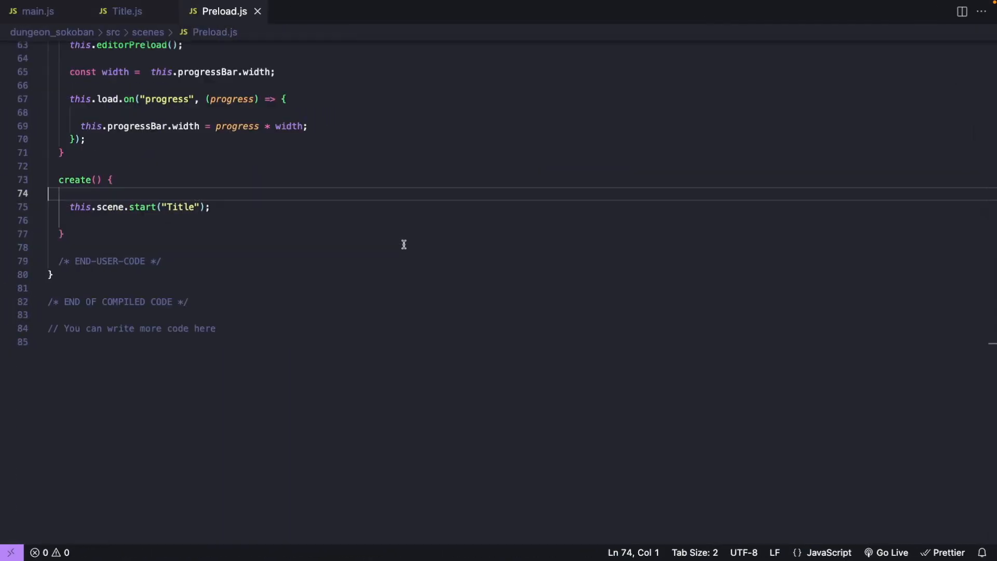
{"action": "left_click", "coordinate": [253, 205]}
{"action": "key", "text": "Home"}
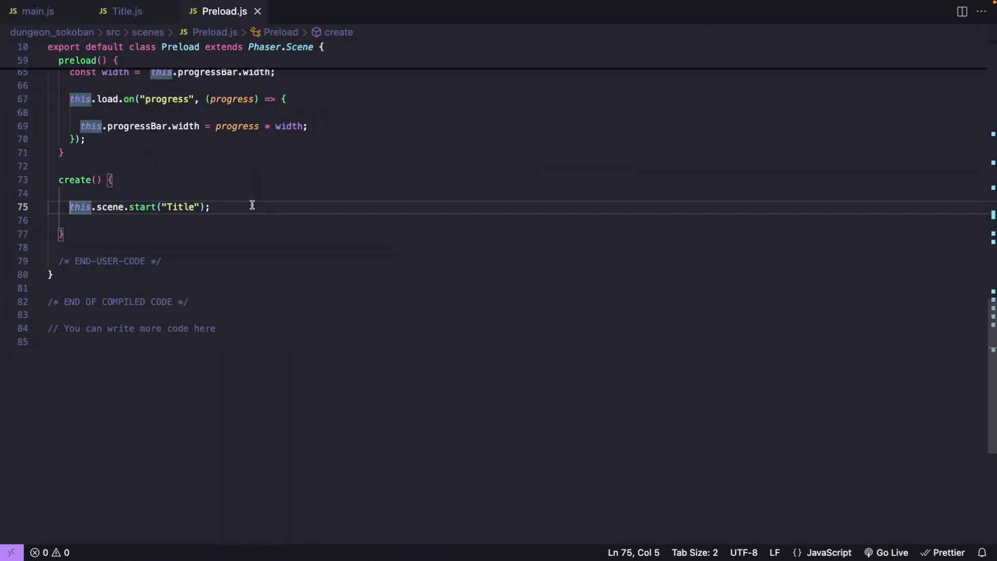
{"action": "type", "text": "//"}
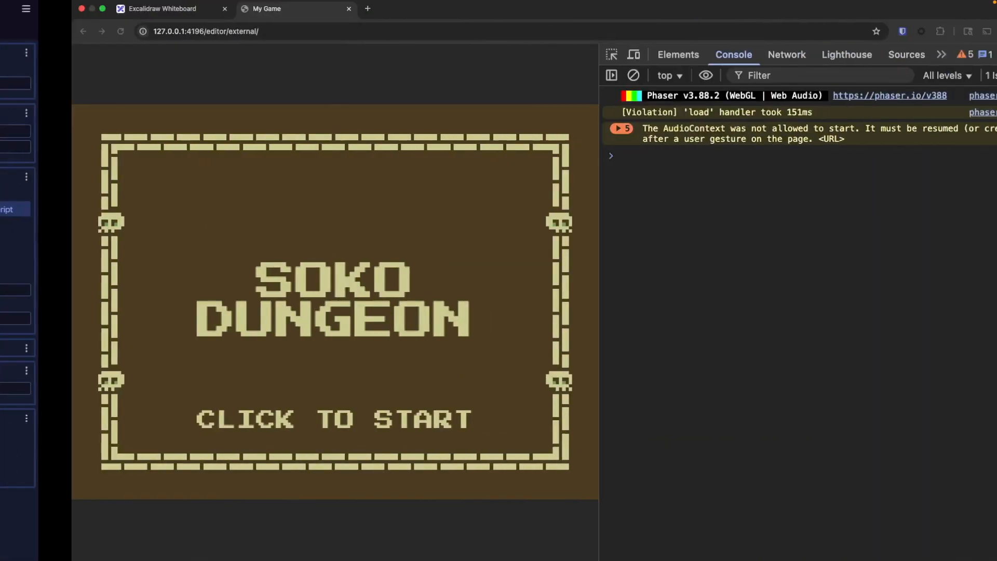
{"action": "key", "text": "super+r"}
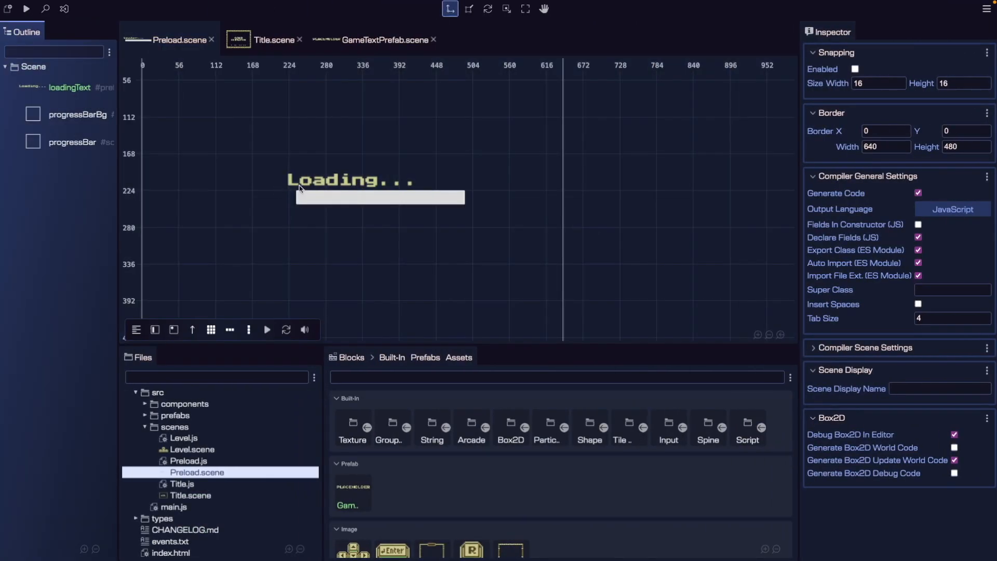
Step: In Phaser Editor, copy loadingText's color and set progressBarBg's fill color to #d4d29b
{"action": "left_click", "coordinate": [72, 87]}
{"action": "scroll", "coordinate": [899, 390], "scroll_direction": "down", "scroll_amount": 10}
{"action": "left_click", "coordinate": [924, 296]}
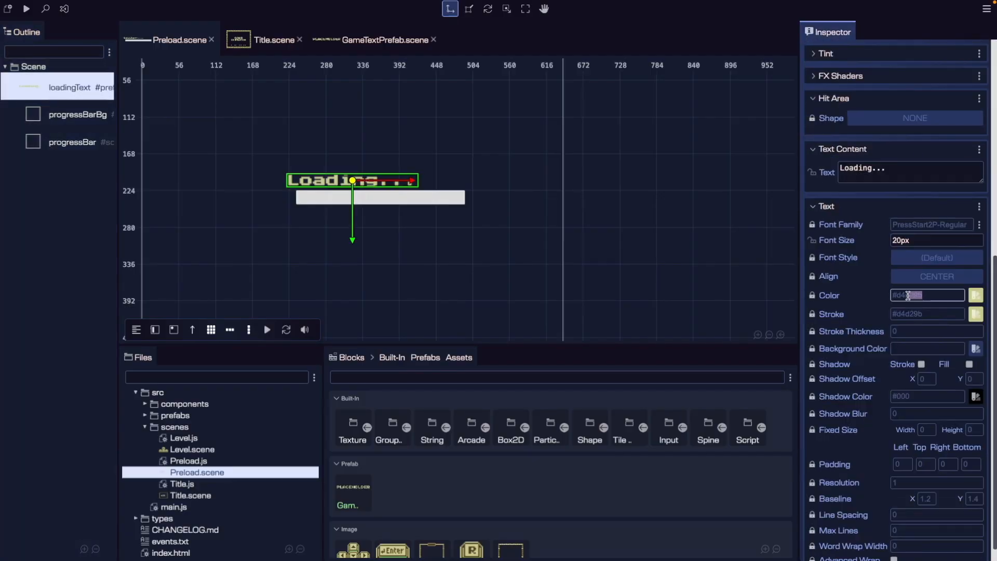
{"action": "left_click", "coordinate": [76, 123]}
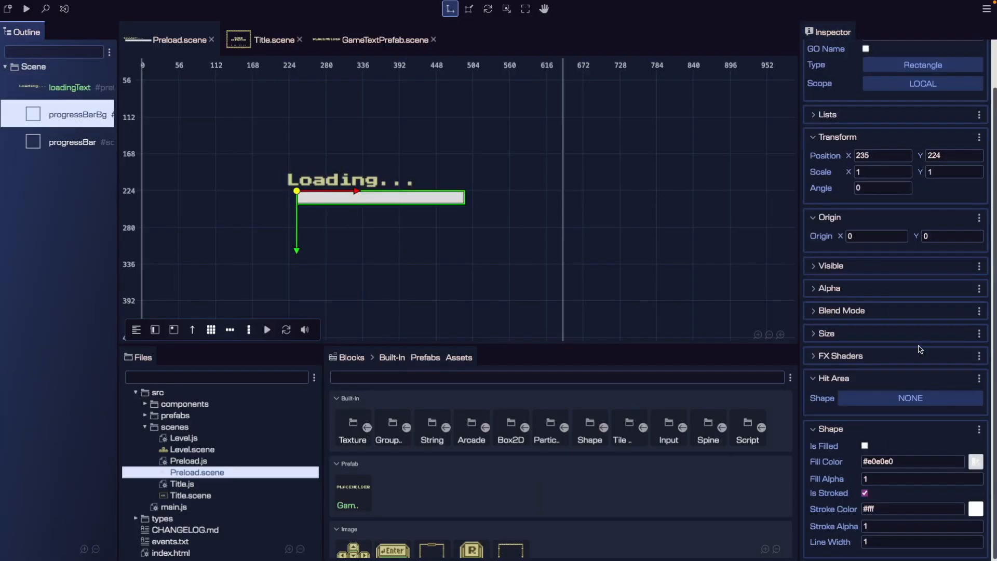
{"action": "left_click", "coordinate": [919, 461]}
{"action": "key", "text": "super+a"}
{"action": "type", "text": "#d4d29b"}
{"action": "left_click", "coordinate": [919, 477]}
Step: Set progressBar's fill color to #d4d29b
{"action": "left_click", "coordinate": [82, 141]}
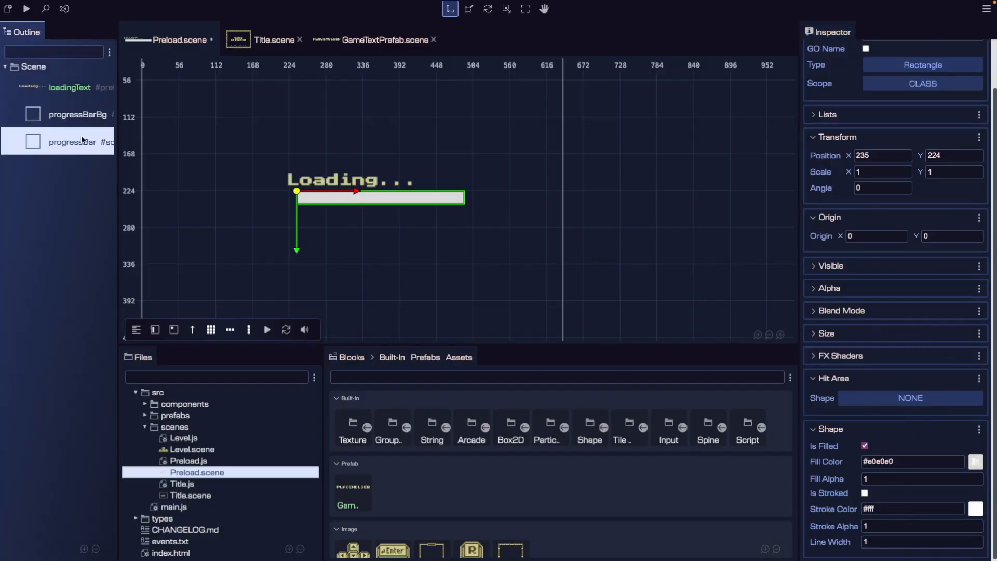
{"action": "left_click", "coordinate": [918, 461]}
{"action": "key", "text": "super+a"}
{"action": "type", "text": "#d4d29b"}
{"action": "left_click", "coordinate": [914, 477]}
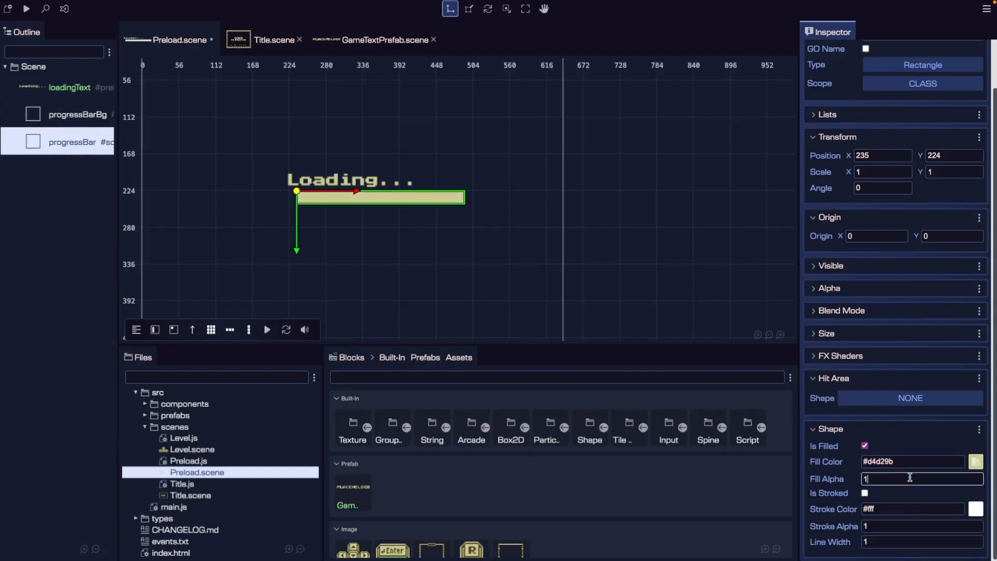
{"action": "left_click", "coordinate": [524, 219]}
Step: Center progressBarBg and progressBar horizontally and vertically within the scene border, then save Preload.scene and reload the game in the browser
{"action": "left_click", "coordinate": [352, 197]}
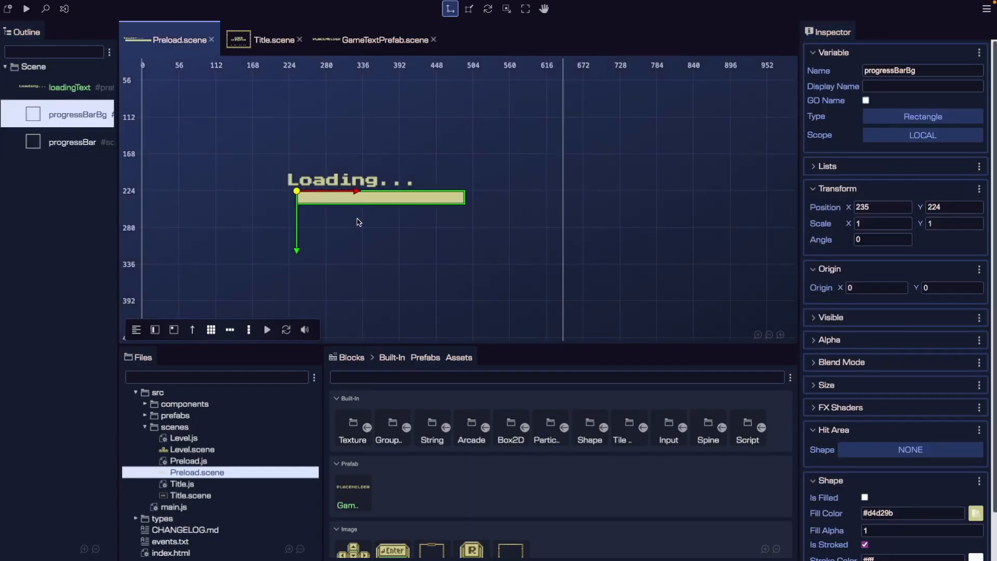
{"action": "left_click", "coordinate": [73, 141], "text": "shift"}
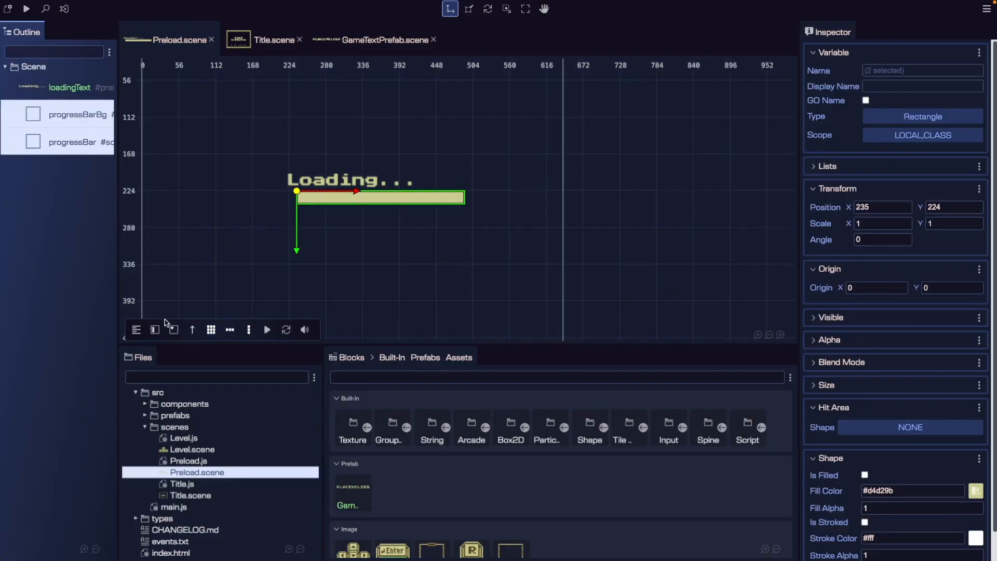
{"action": "left_click", "coordinate": [155, 329]}
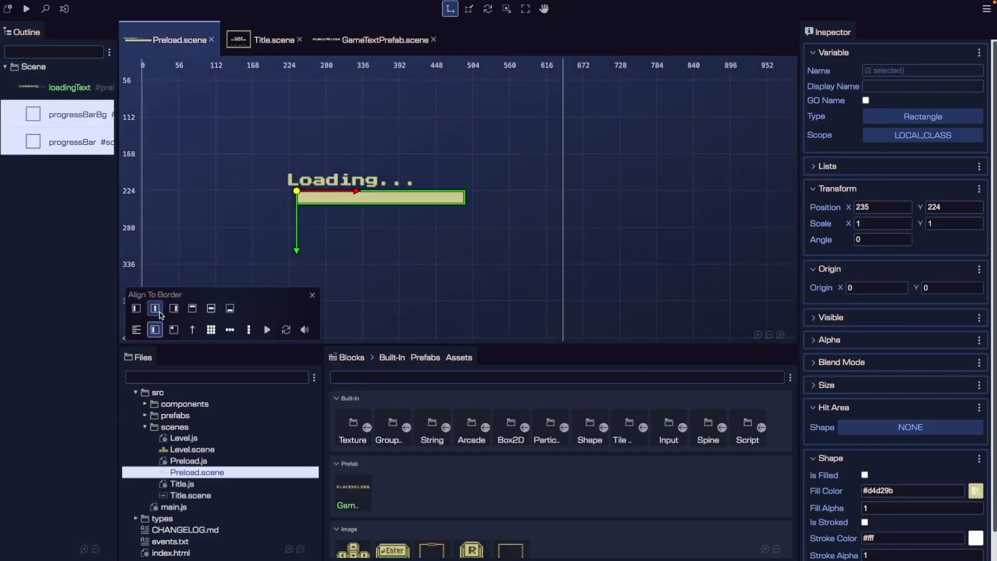
{"action": "left_click", "coordinate": [154, 308]}
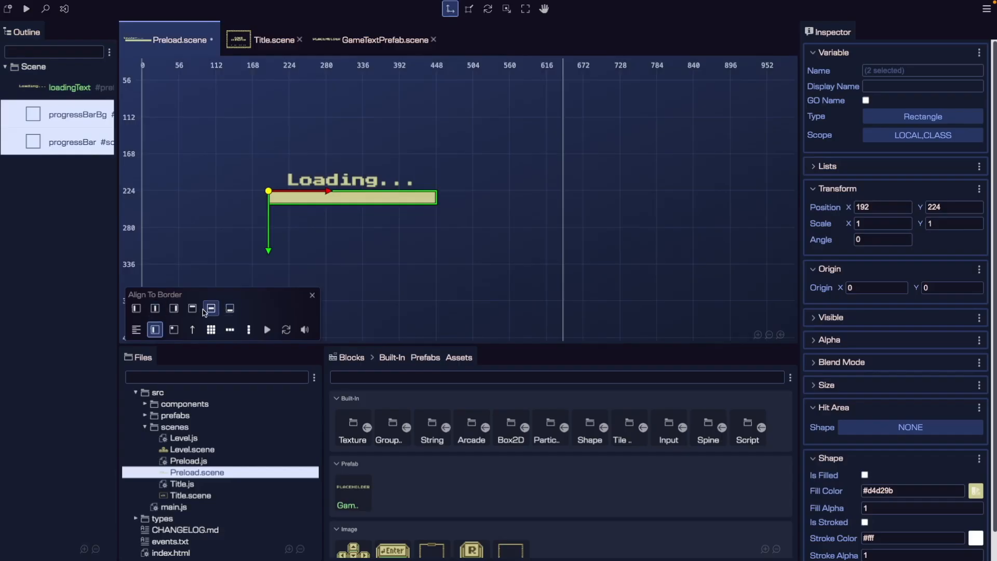
{"action": "left_click", "coordinate": [211, 308]}
{"action": "left_click", "coordinate": [205, 186]}
{"action": "key", "text": "ctrl+s"}
{"action": "key", "text": "ctrl+Right"}
{"action": "key", "text": "super+r"}
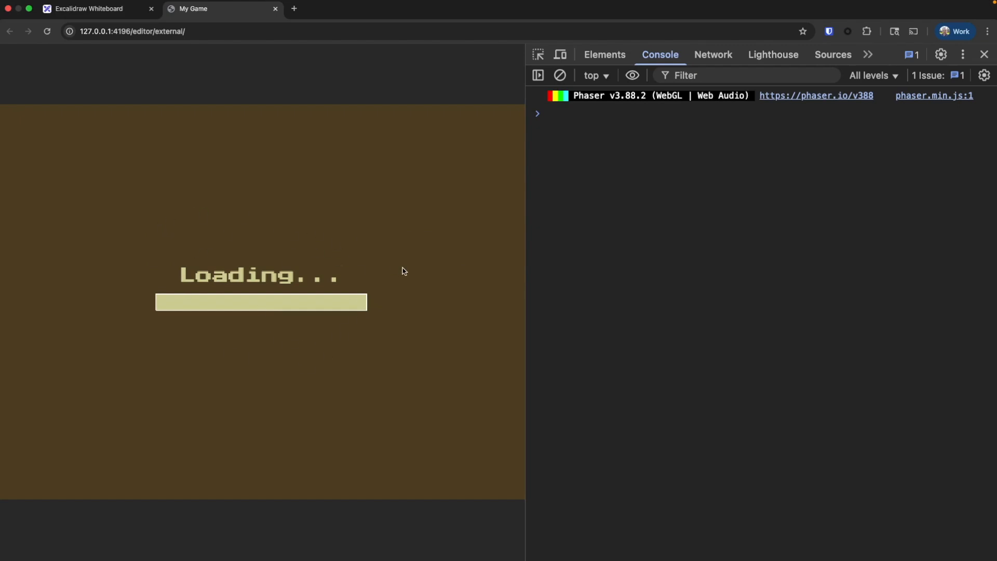
Step: Switch to the code editor and uncomment this.scene.start("Title") in Preload.js's create method
{"action": "key", "text": "ctrl+Left"}
{"action": "key", "text": "ctrl+Left"}
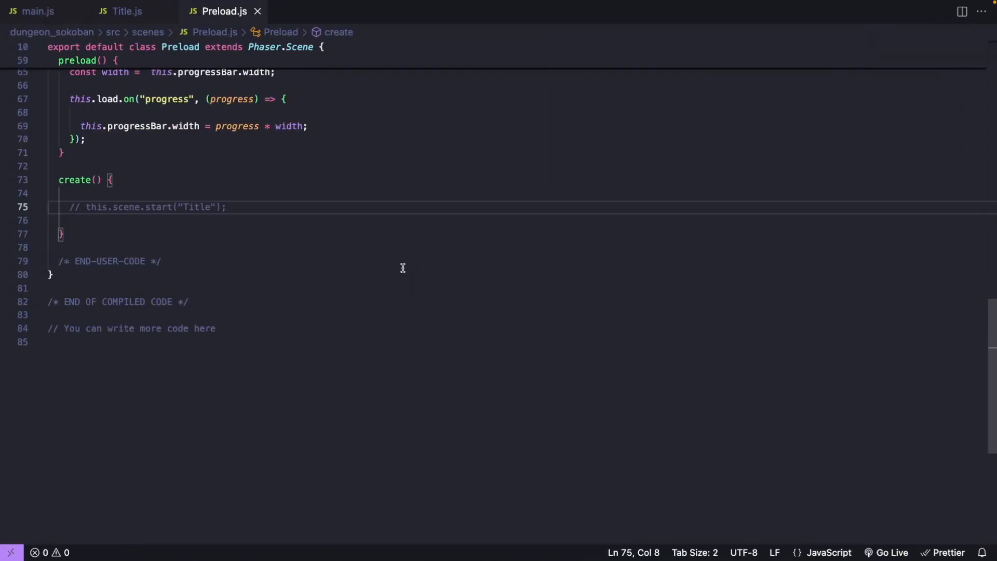
{"action": "key", "text": "super+slash"}
{"action": "key", "text": "ctrl+Right"}
{"action": "key", "text": "ctrl+Right"}
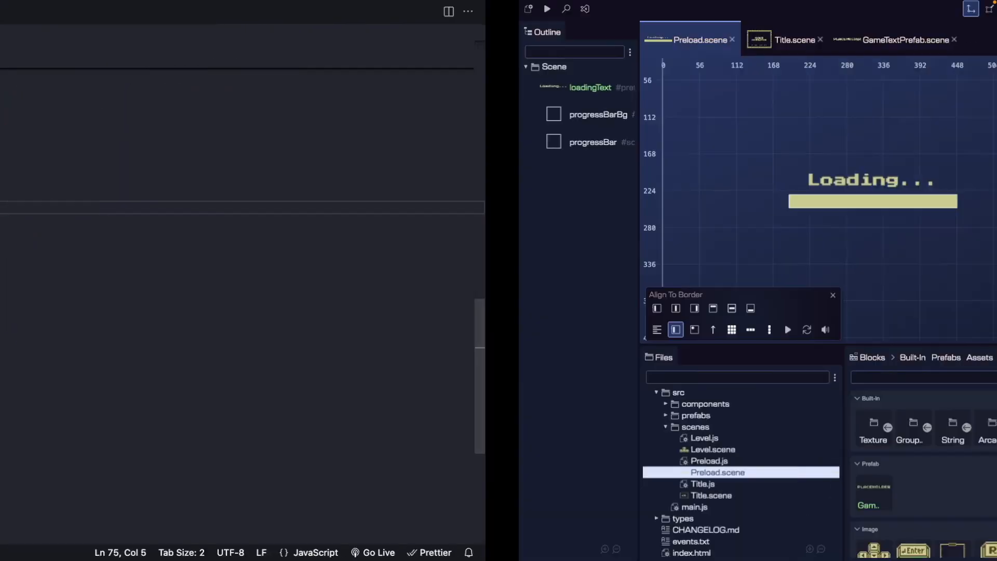
{"action": "key", "text": "ctrl+Left"}
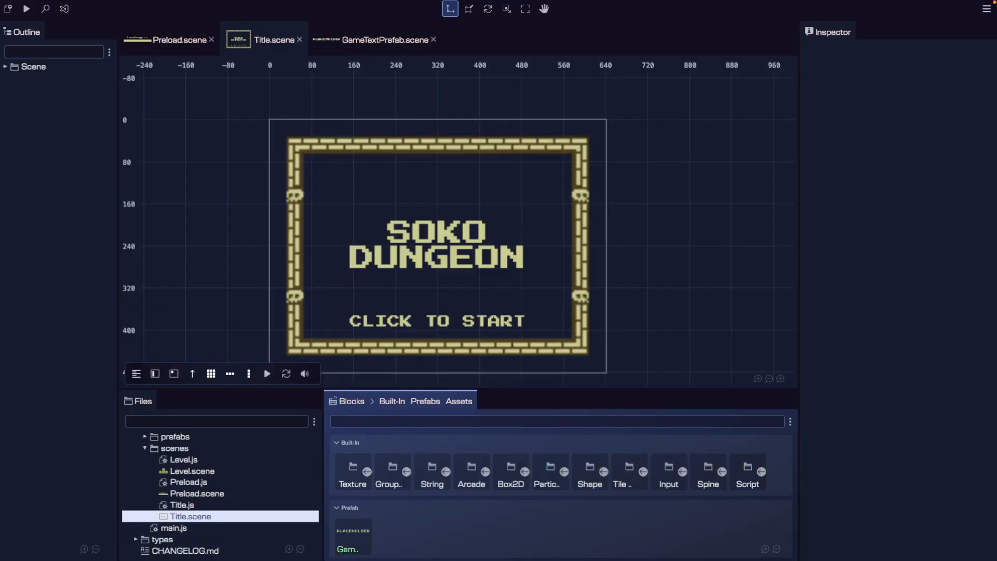